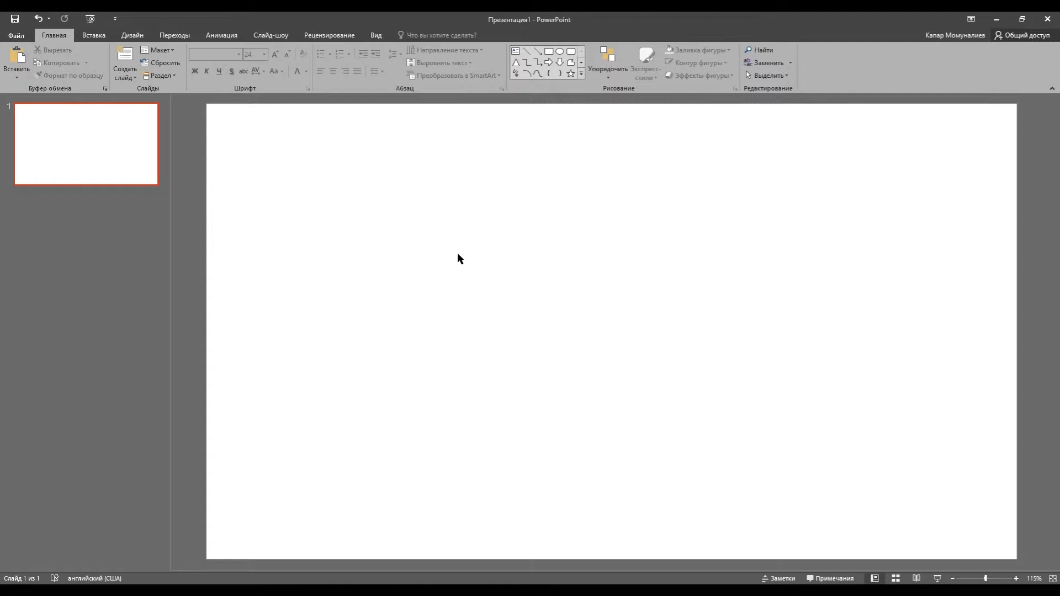
Step: Insert a clustered column chart (Гистограмма с группировкой) on the blank slide
left_click(95, 36)
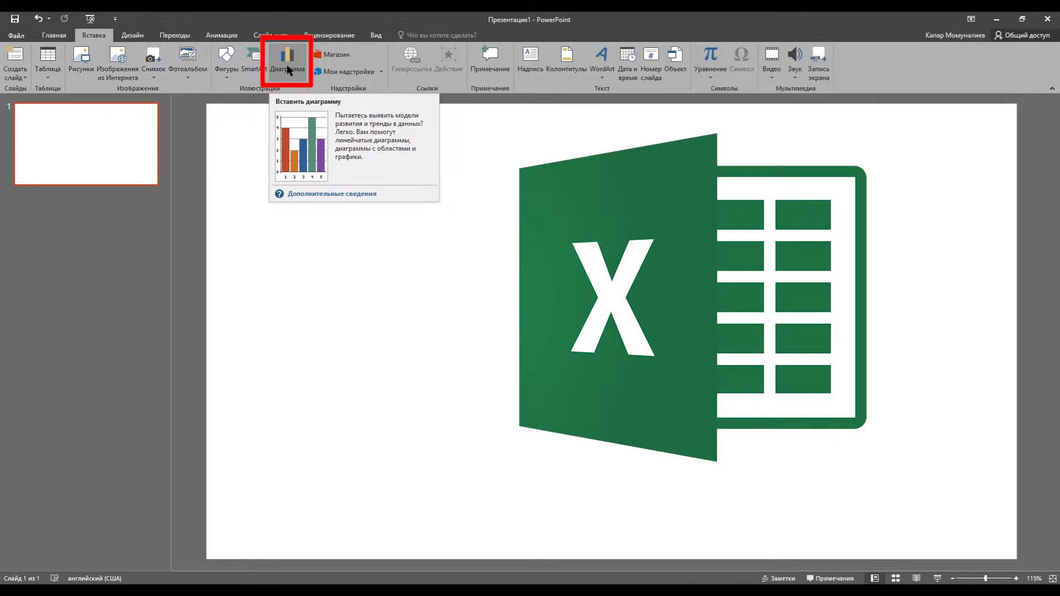
left_click(286, 64)
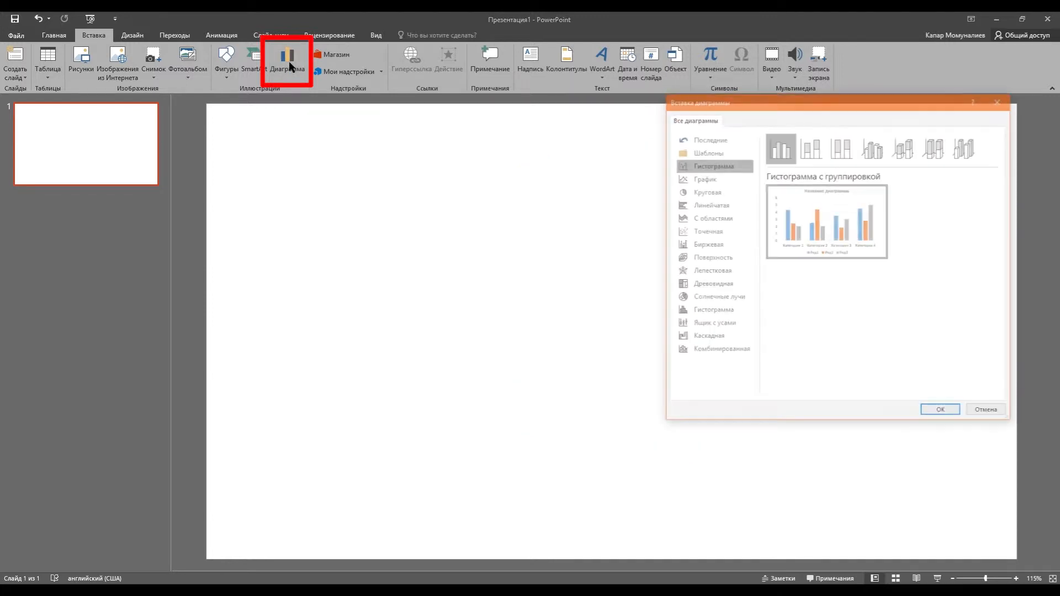
left_click_drag(876, 103, 822, 119)
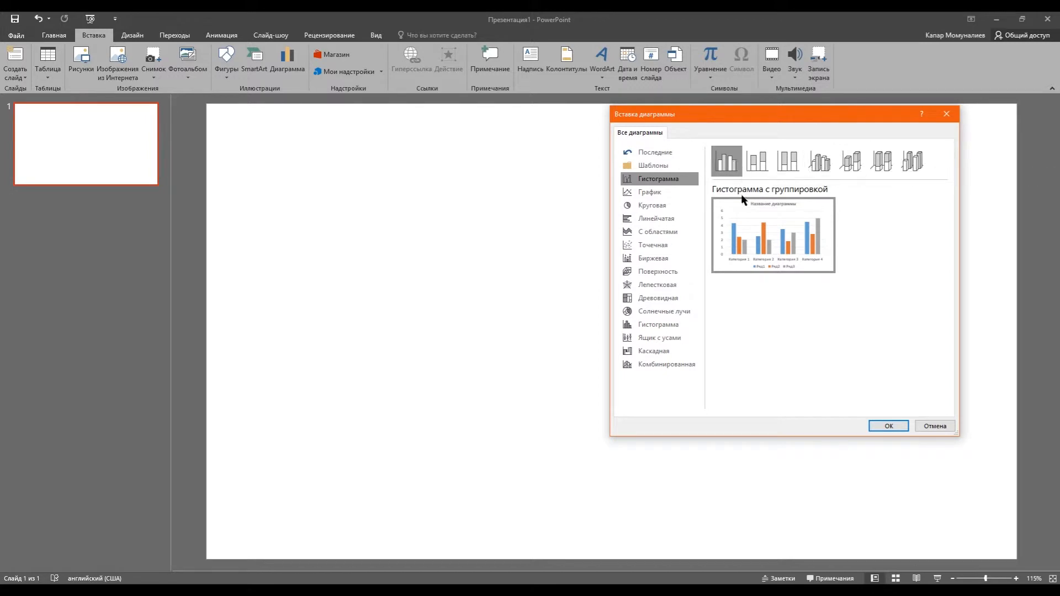
left_click(889, 426)
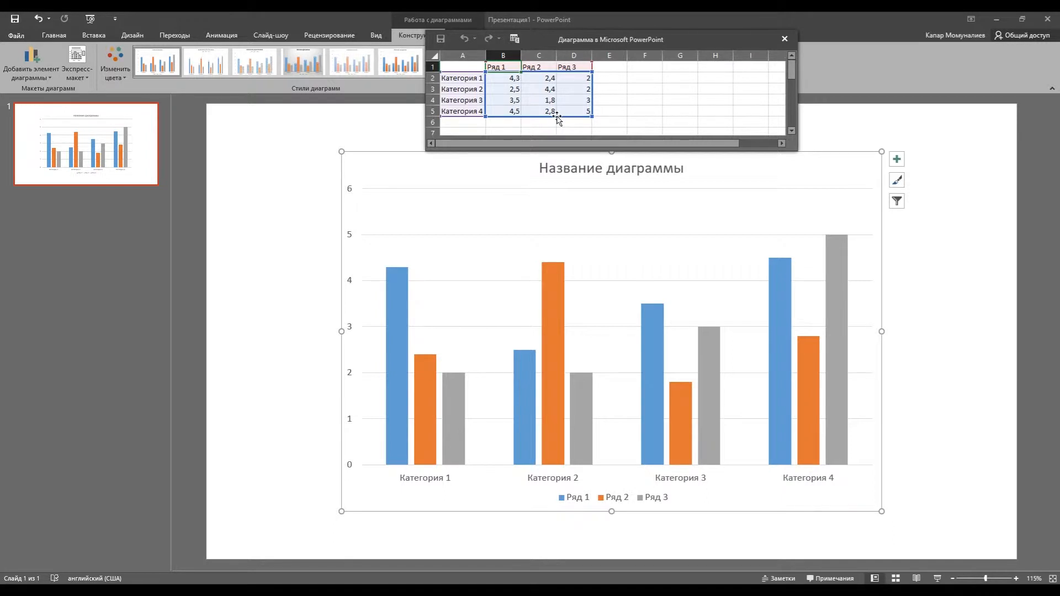
Step: Replace the chart title placeholder with the person's name followed by "алма жегендиги"
left_click(682, 170)
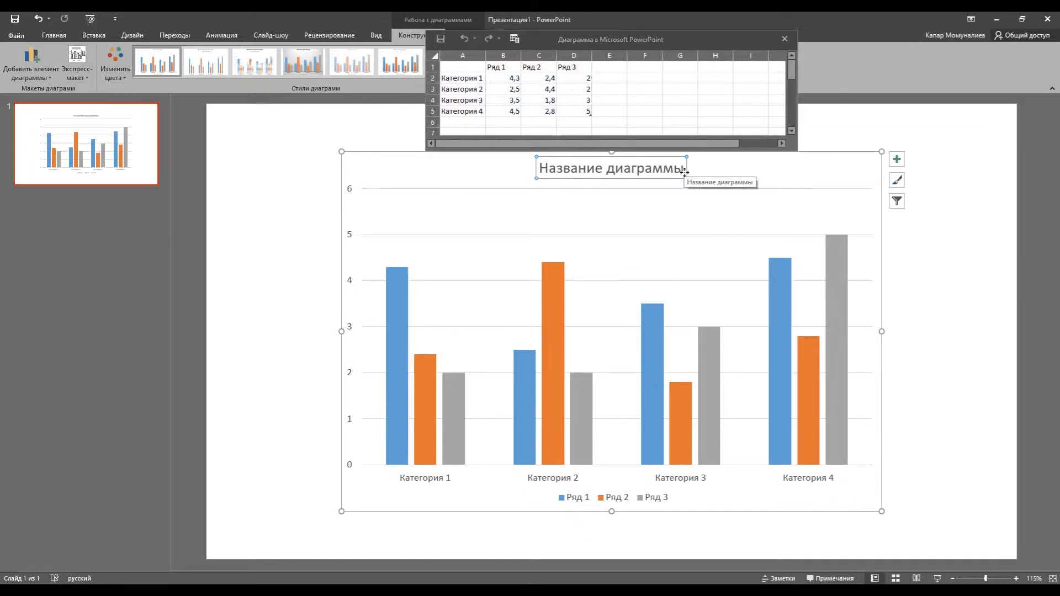
key("BackSpace")
key("BackSpace")
key("BackSpace")
key("BackSpace")
key("BackSpace")
key("BackSpace")
key("BackSpace")
key("BackSpace")
key("BackSpace")
key("BackSpace")
key("BackSpace")
key("BackSpace")
key("BackSpace")
key("BackSpace")
key("BackSpace")
key("BackSpace")
key("BackSpace")
key("BackSpace")
type("Алымбектин")
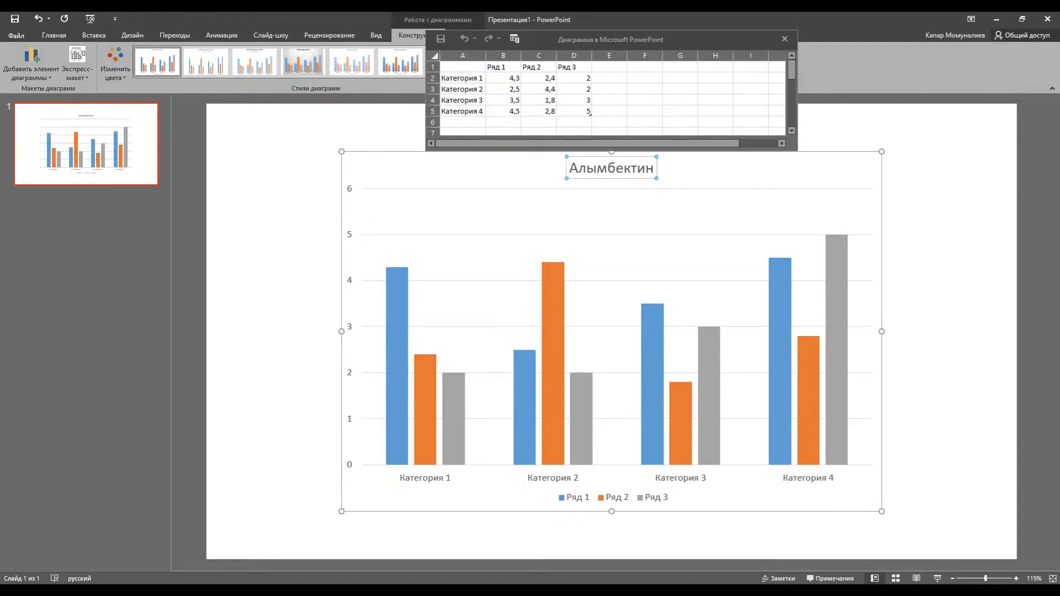
type(" алма жегендиги")
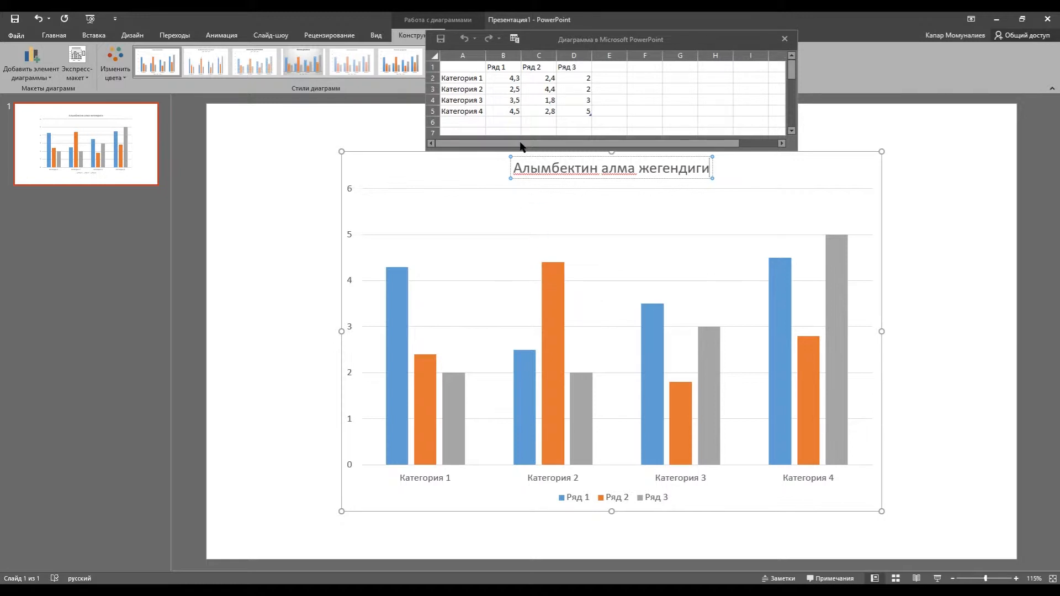
Step: Rename the three data series "кызыл алма", "сары алма" and "көк алма" in the chart data sheet, widening the columns to fit
left_click(502, 67)
type("кызыл алма")
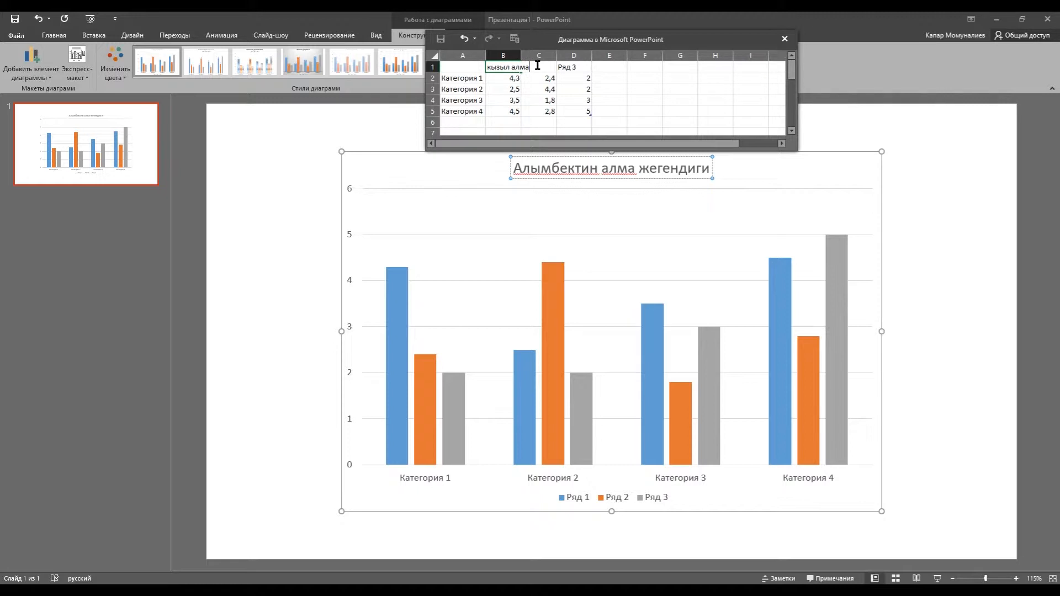
left_click(538, 89)
left_click_drag(520, 55, 550, 56)
left_click(569, 67)
type("сары алма")
left_click(622, 66)
left_click_drag(584, 55, 695, 56)
left_click(643, 68)
type("к")
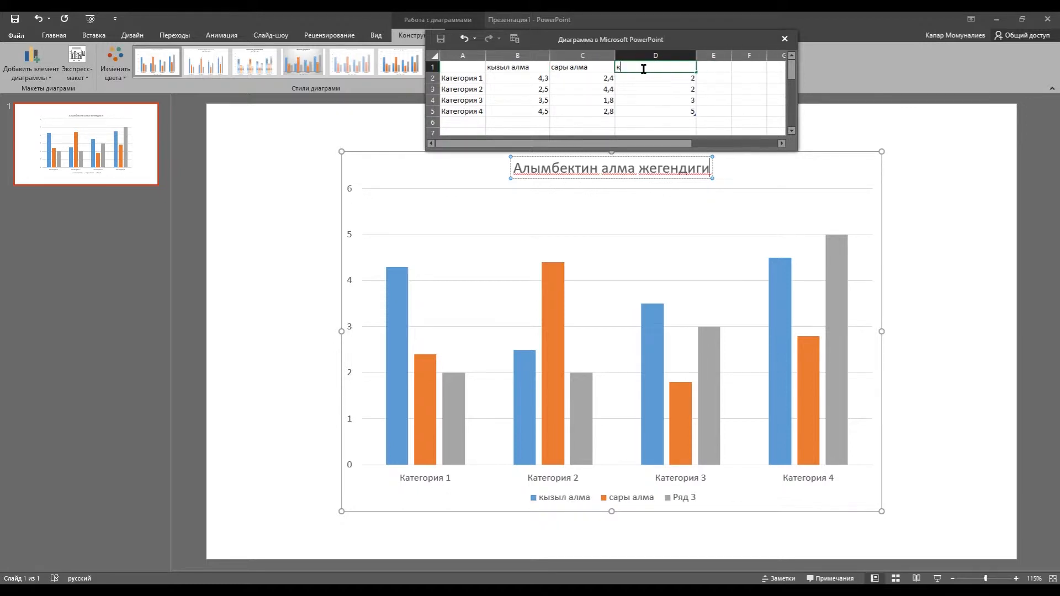
type("өк алма")
left_click(633, 78)
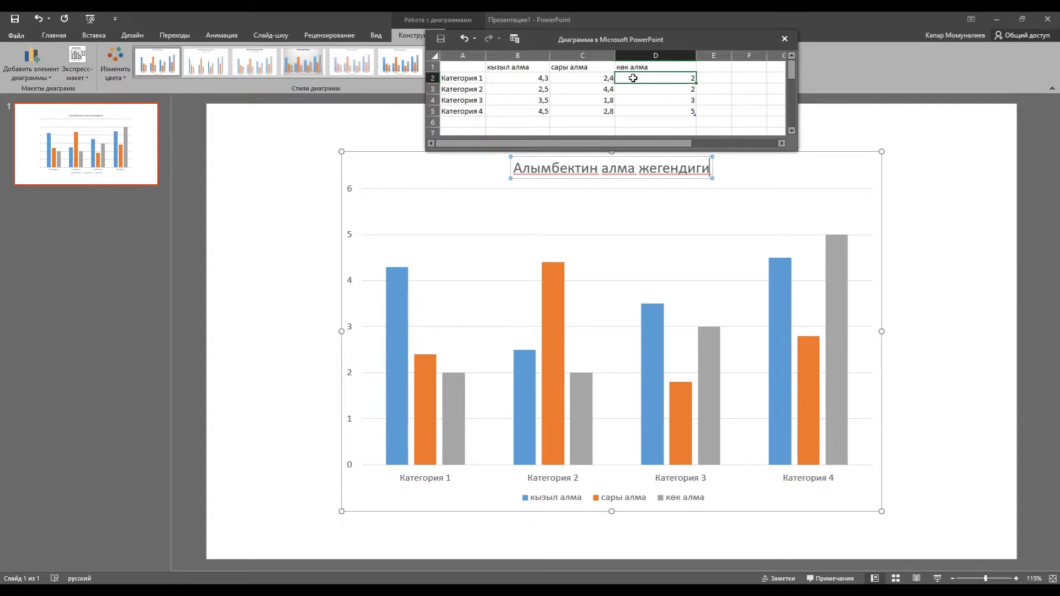
Step: Rename the four categories "үч күн мурда", "мурдагы күнү", "кечээ" and "бүгүн", widening the category column to fit
left_click(473, 78)
type("уч кун му")
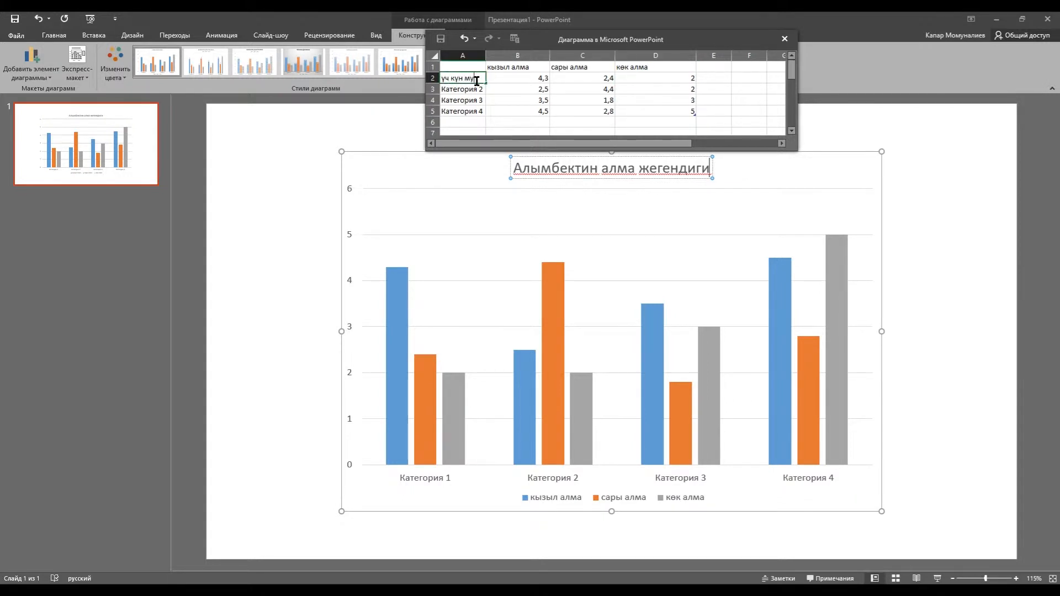
type("рда")
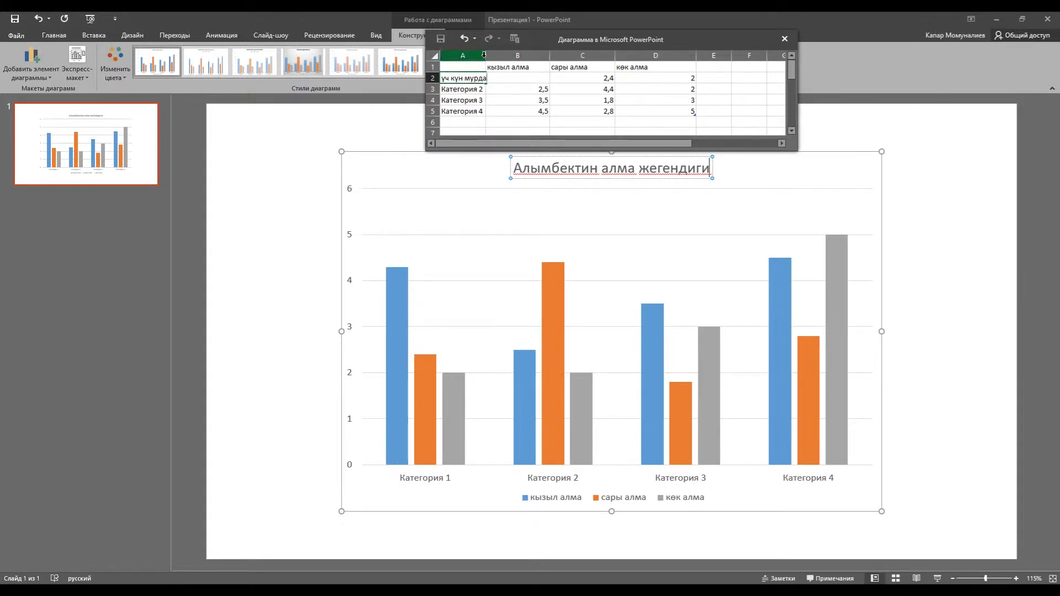
left_click(474, 89)
left_click_drag(484, 55, 504, 55)
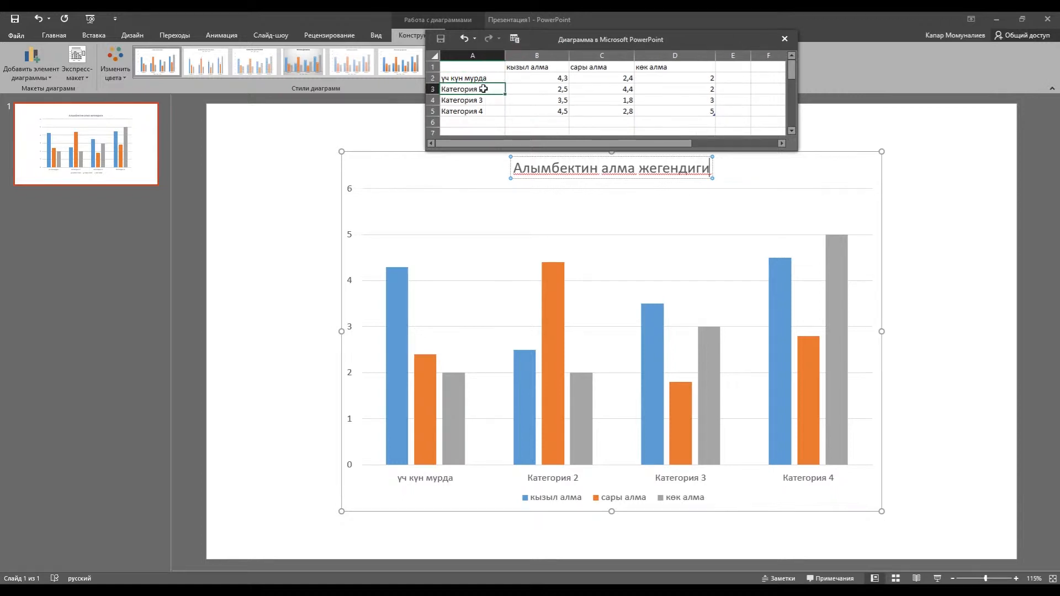
type("мурдагы ку")
type("ну")
left_click(479, 103)
type("кечээ")
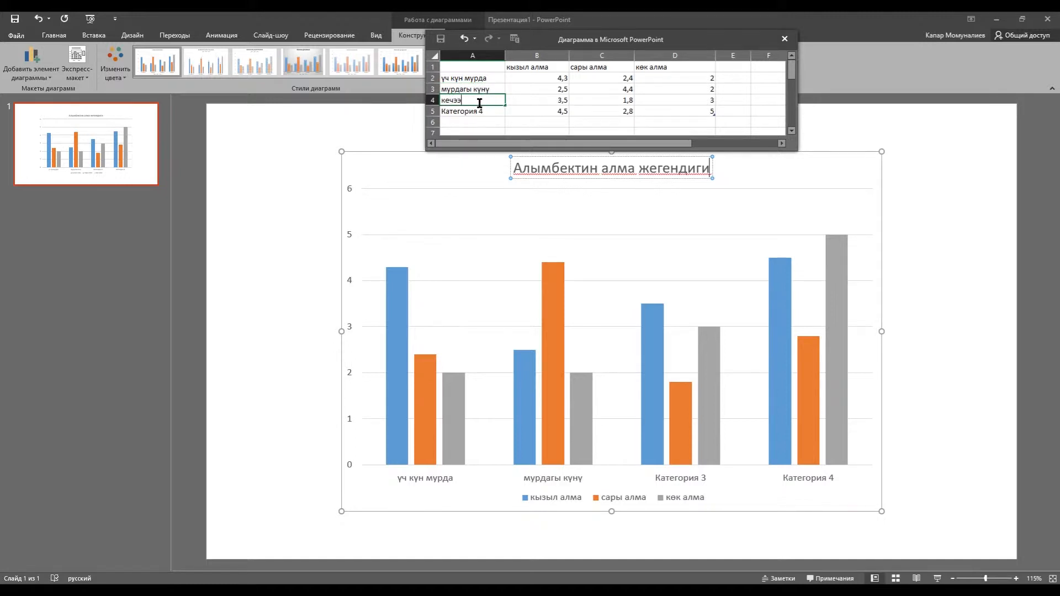
left_click(470, 112)
type("б")
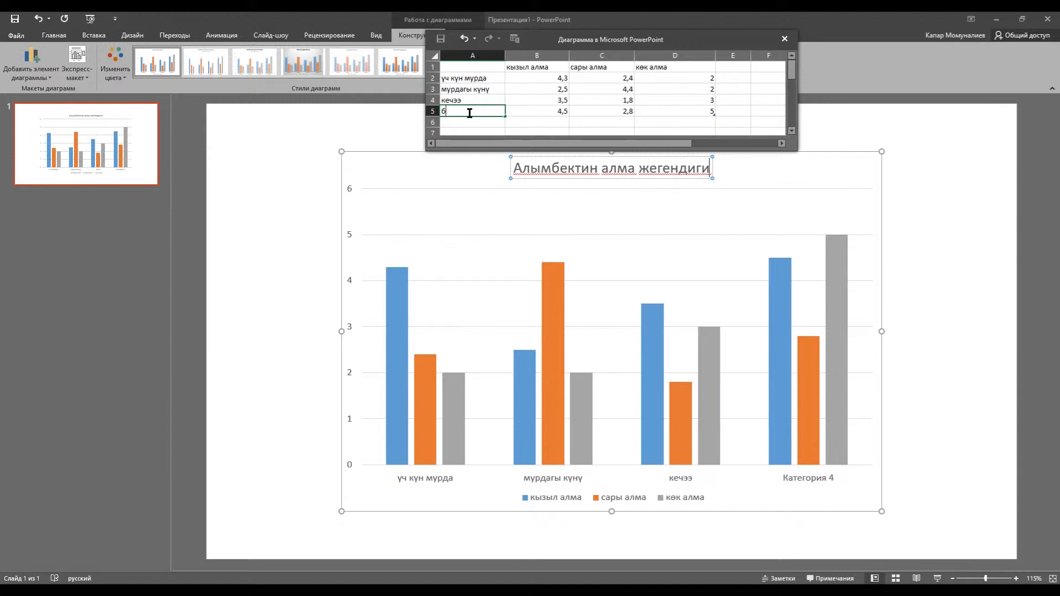
type("үгүн")
left_click(523, 119)
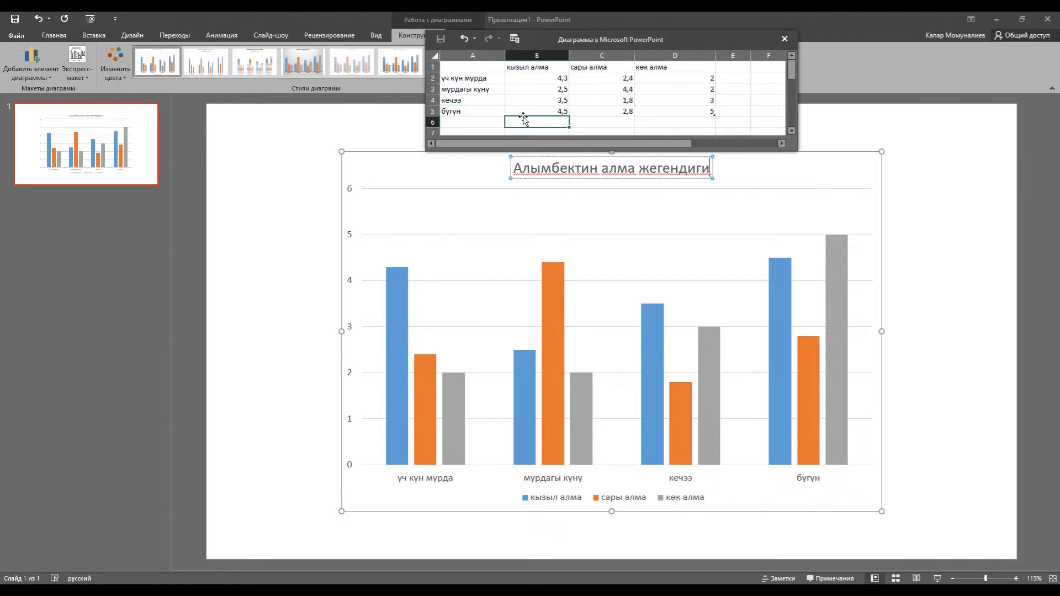
Step: Set the "үч күн мурда" values to 1 for кызыл алма, 3 for сары алма and 3 for көк алма
left_click(538, 78)
type("1")
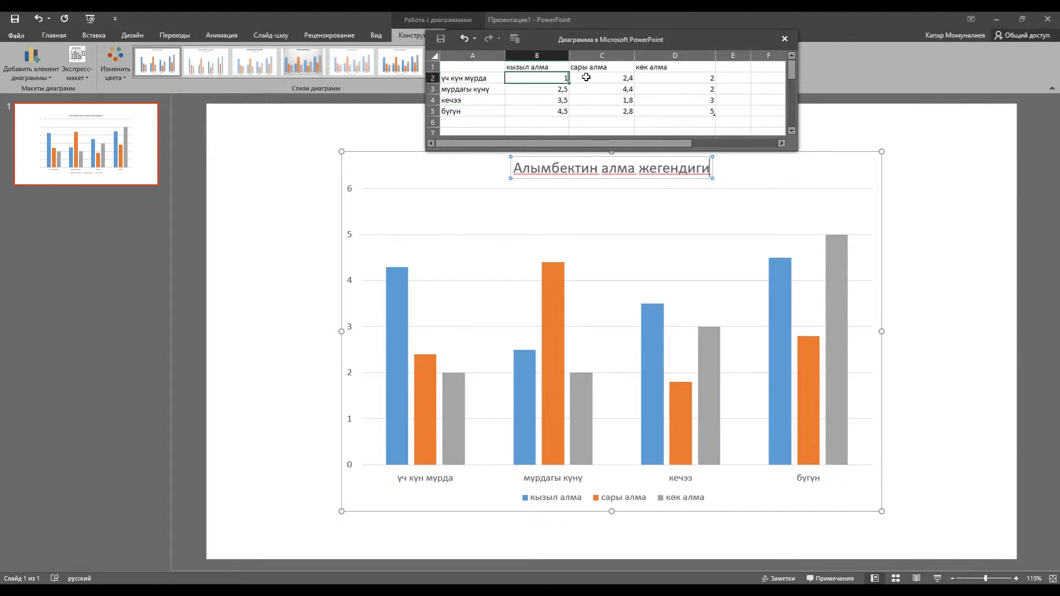
left_click(601, 79)
type("3")
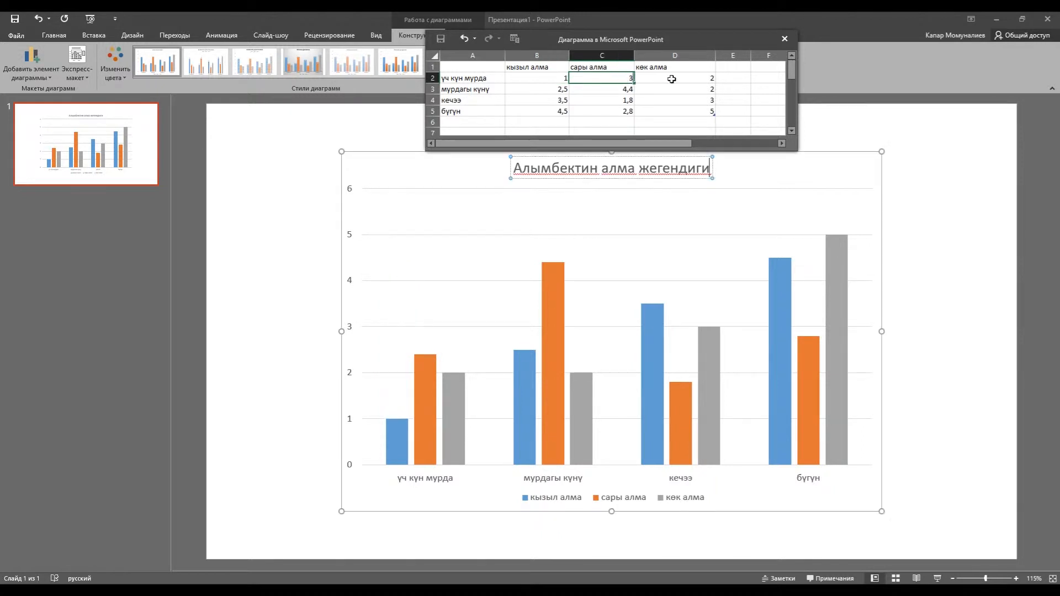
left_click(701, 78)
type("3")
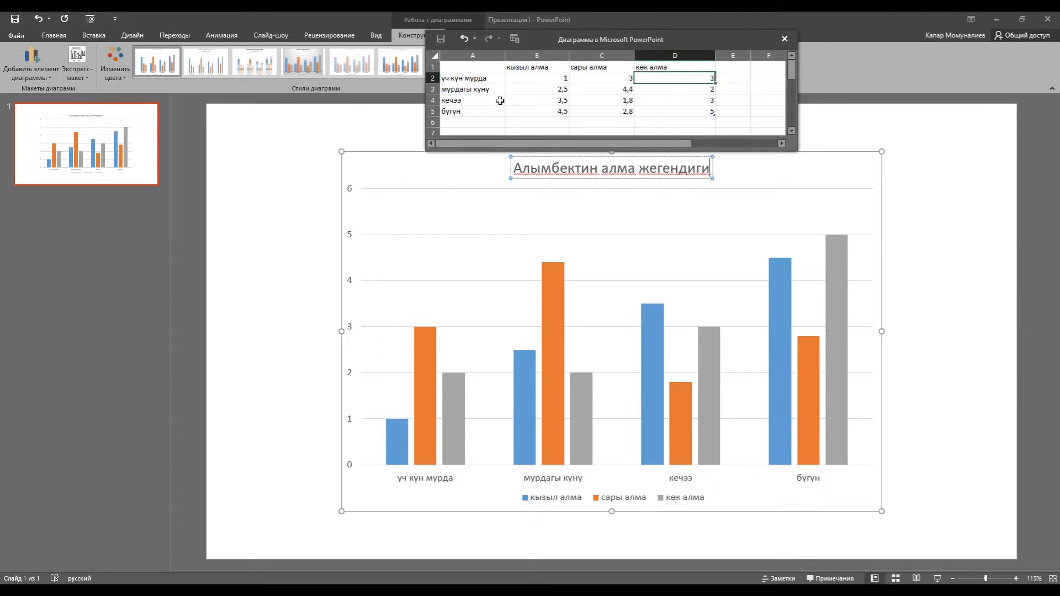
Step: Set the "мурдагы күнү" values to 2 for кызыл алма and 3 for сары алма
left_click(545, 89)
type("2")
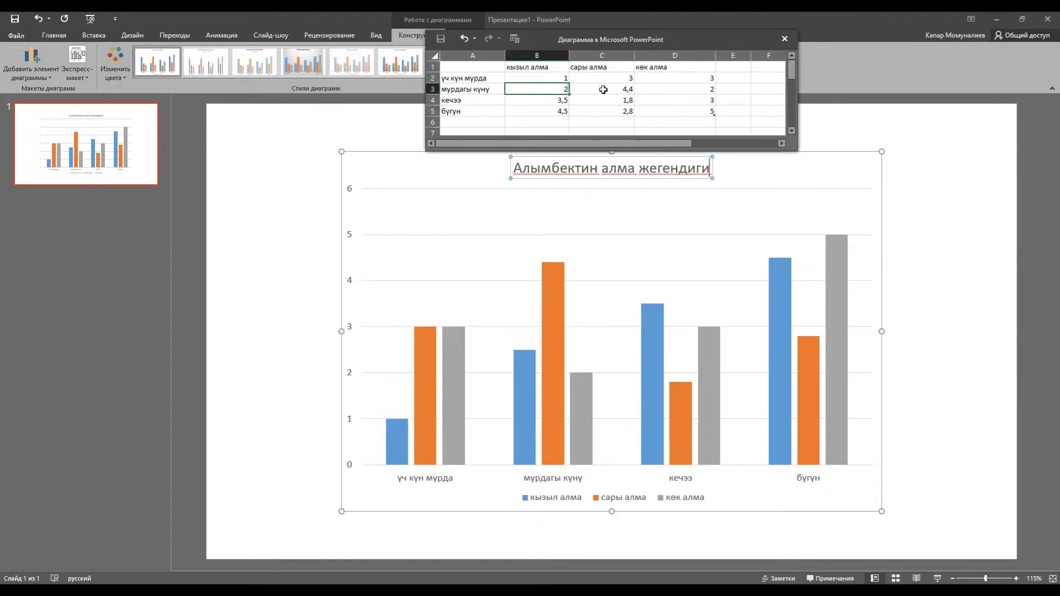
left_click(607, 89)
type("3")
left_click(669, 90)
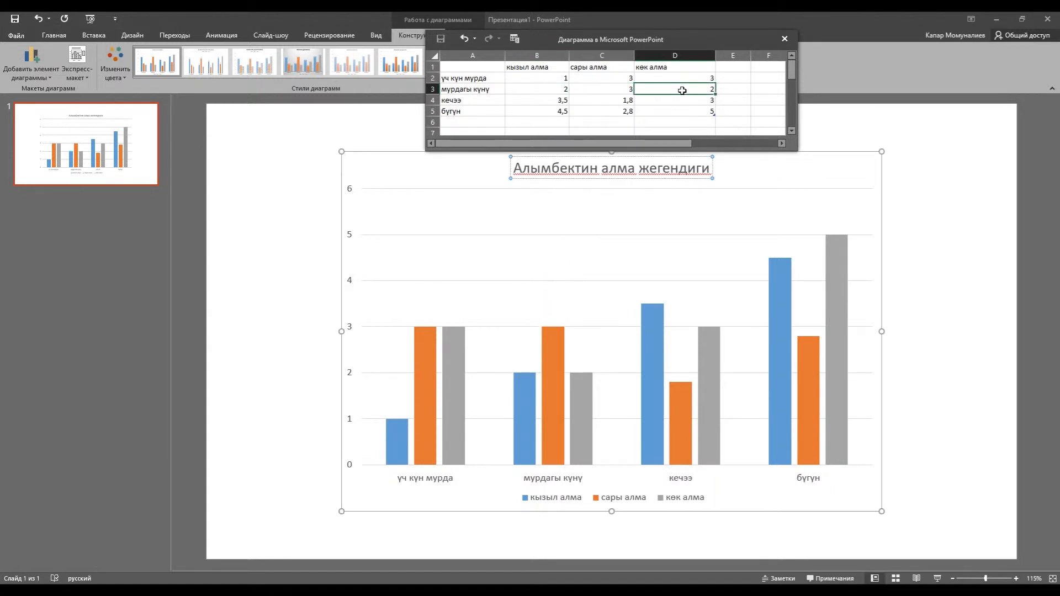
Step: Set the "кечээ" values to 3 for кызыл алма, 2 for сары алма and 1 for көк алма
left_click(562, 101)
type("3")
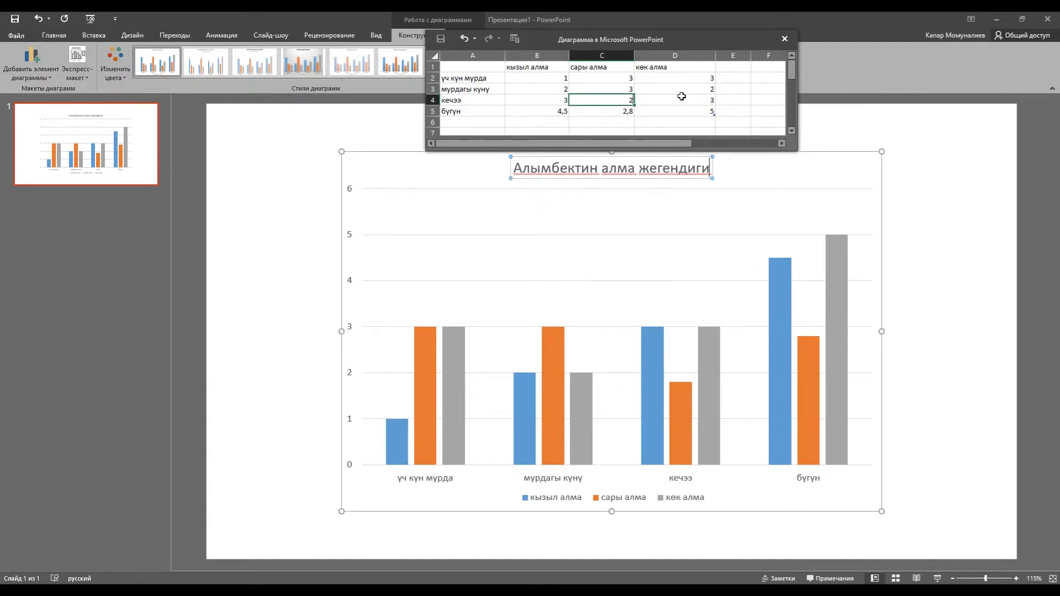
left_click(700, 103)
type("1")
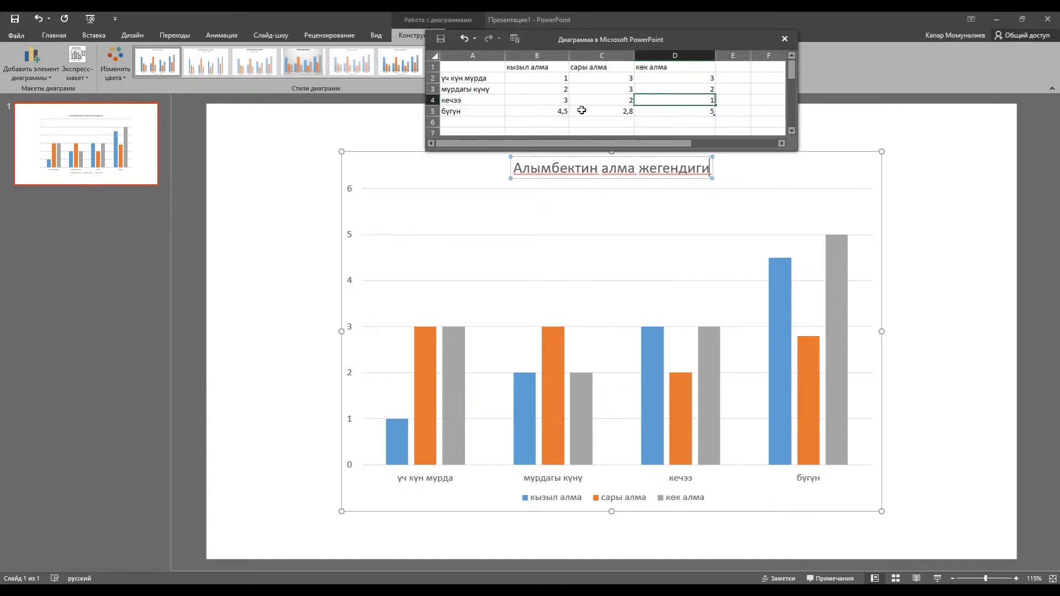
Step: Set the "бүгүн" values to 4 for кызыл алма, 1 for сары алма and 1 for көк алма
left_click(566, 112)
type("4")
left_click(622, 113)
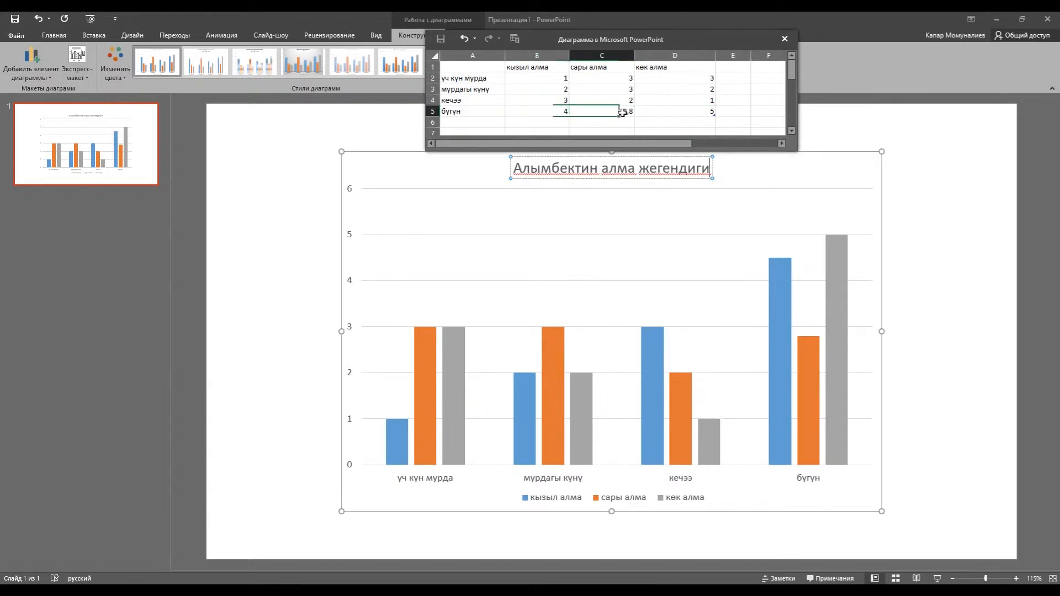
type("1")
left_click(678, 110)
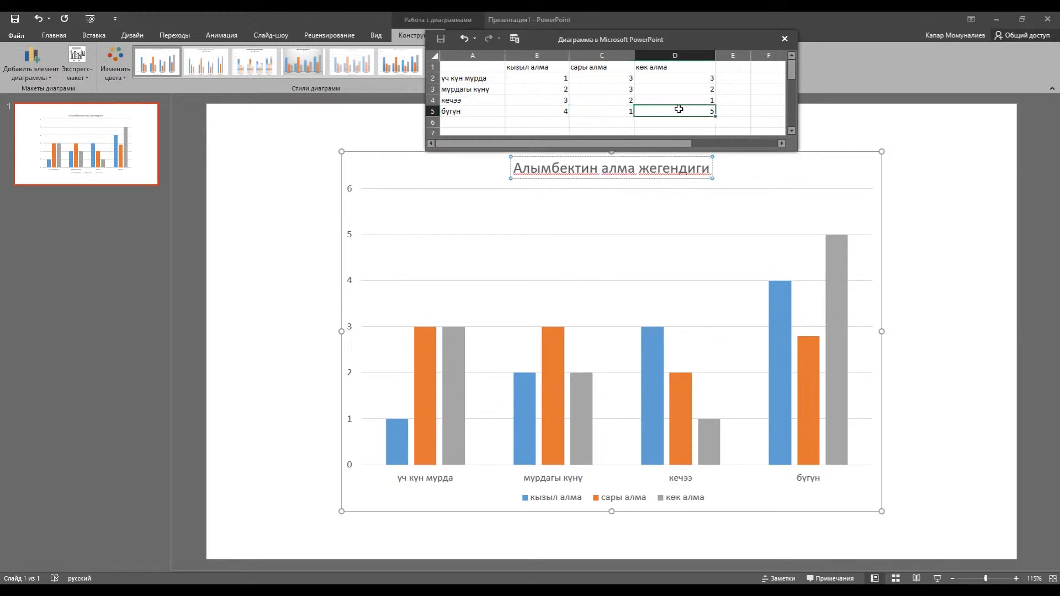
type("1")
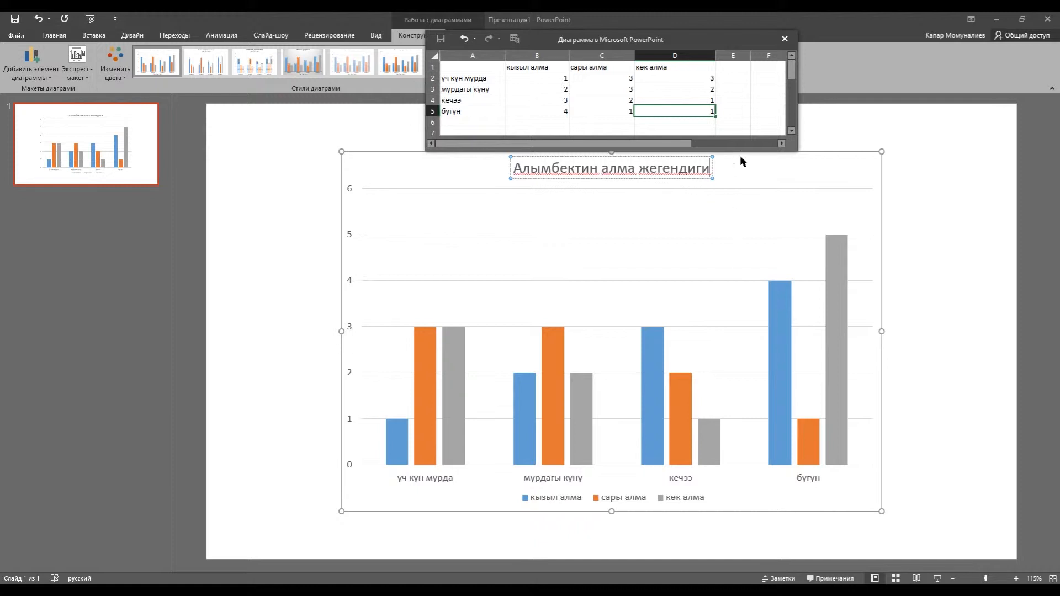
left_click(741, 110)
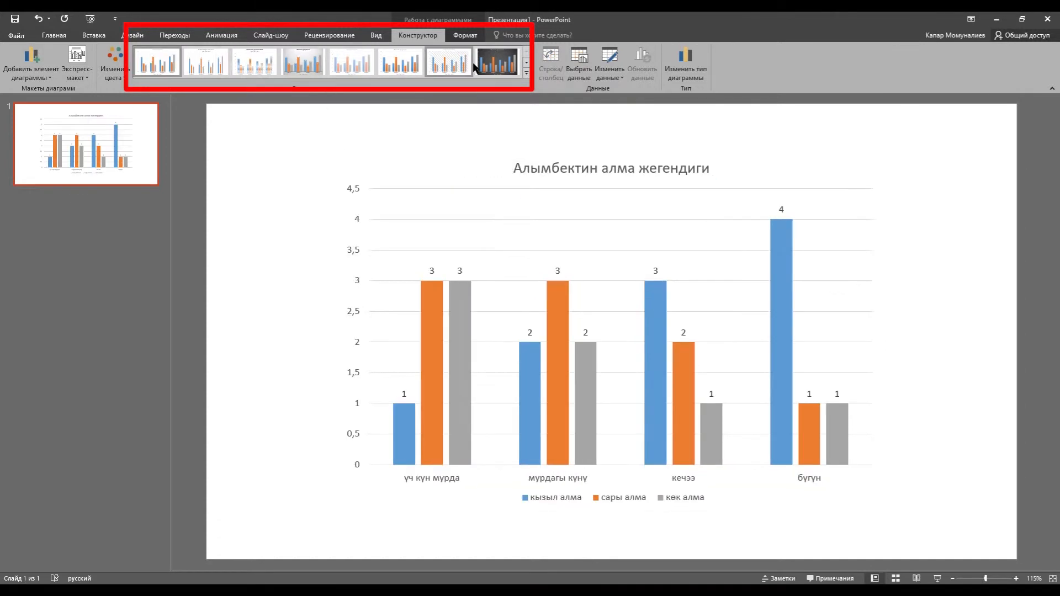
Step: Apply the last style in the chart styles gallery, with gradient-shaded columns and a bold title
scroll(474, 67, "down", 1)
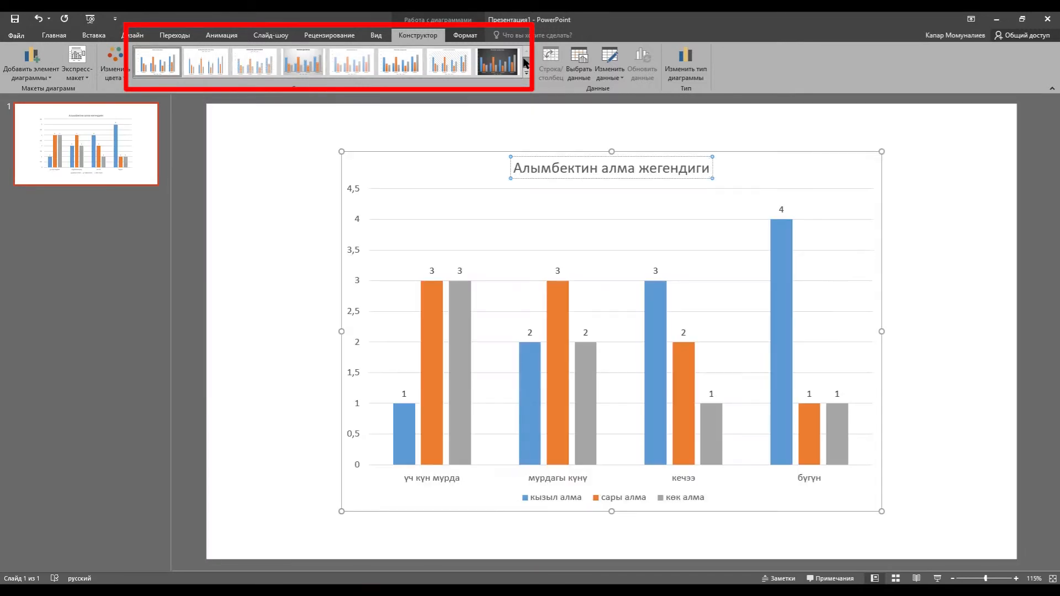
left_click(526, 62)
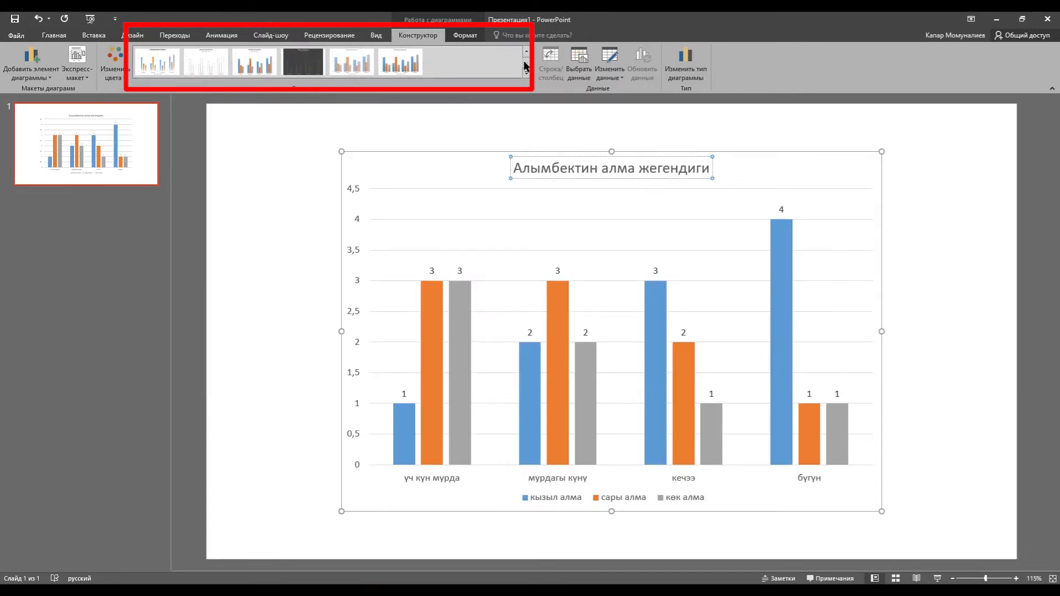
left_click(408, 67)
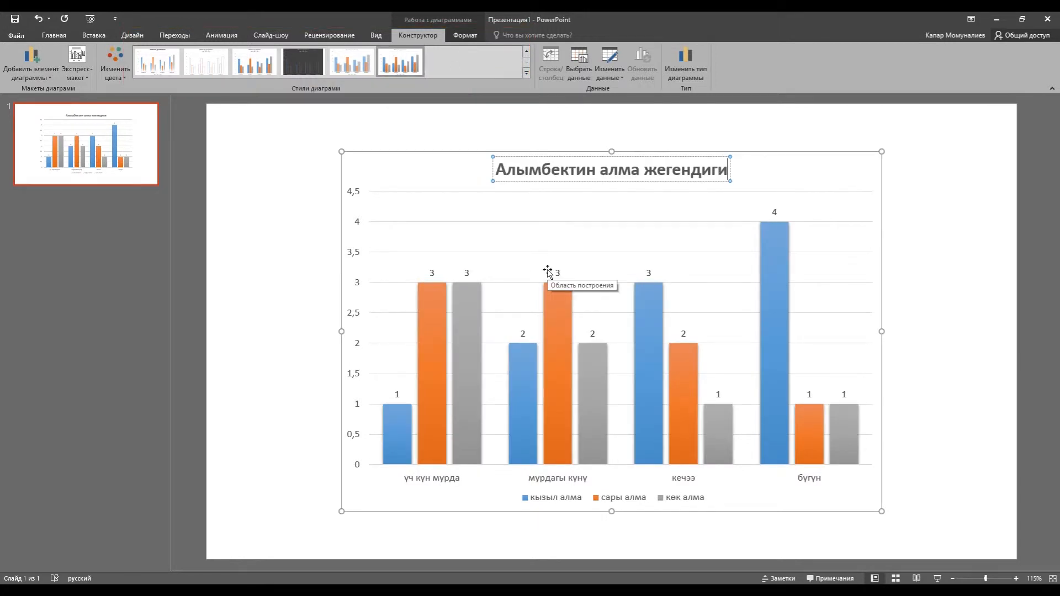
Step: Try the quick layout with a bottom legend and no data labels, and the titled one with axis titles and a right-hand legend
left_click(86, 80)
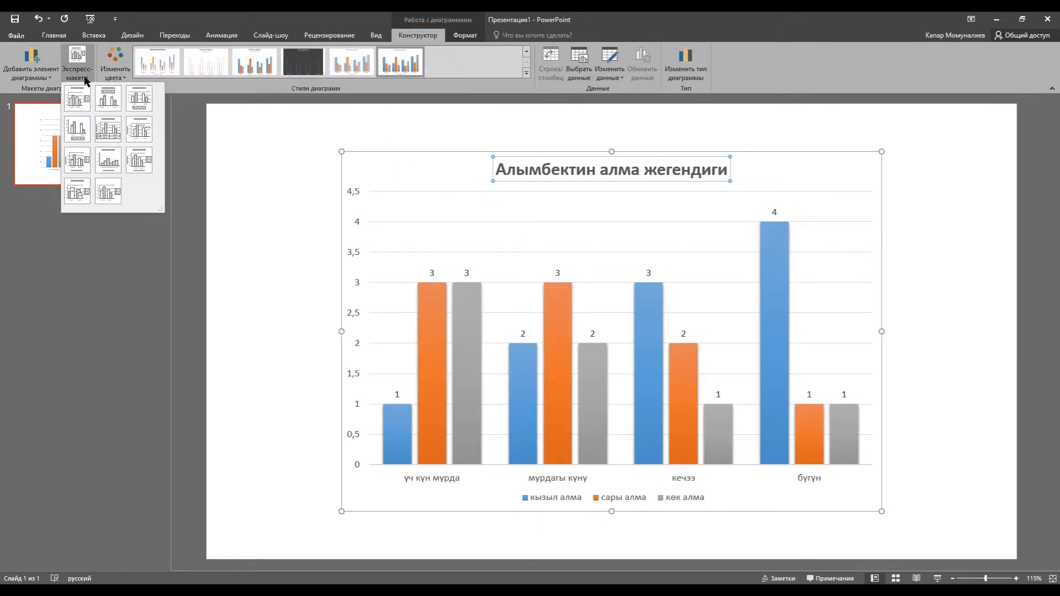
left_click(141, 100)
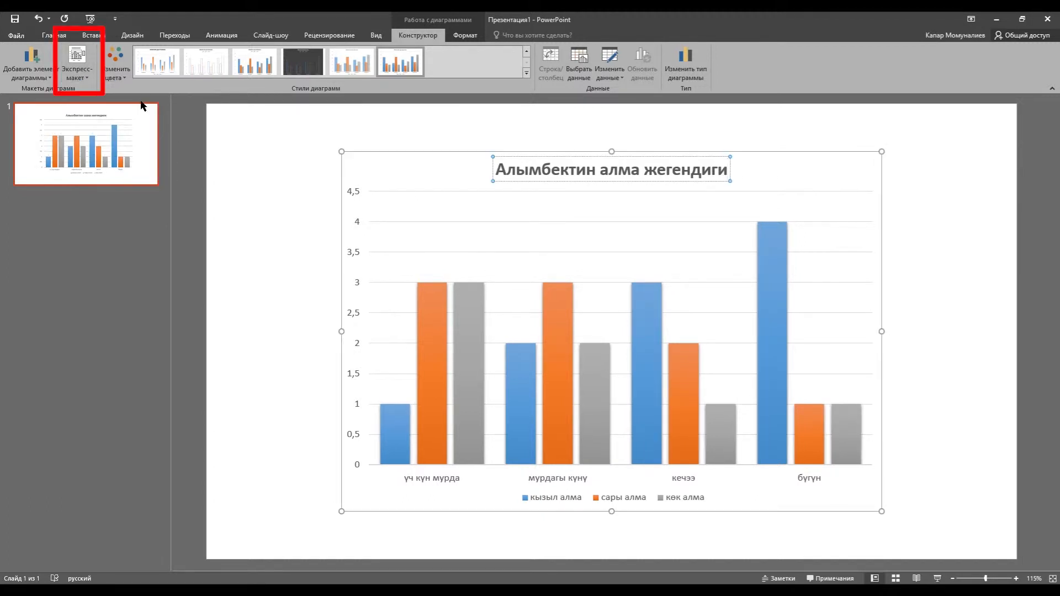
left_click(77, 61)
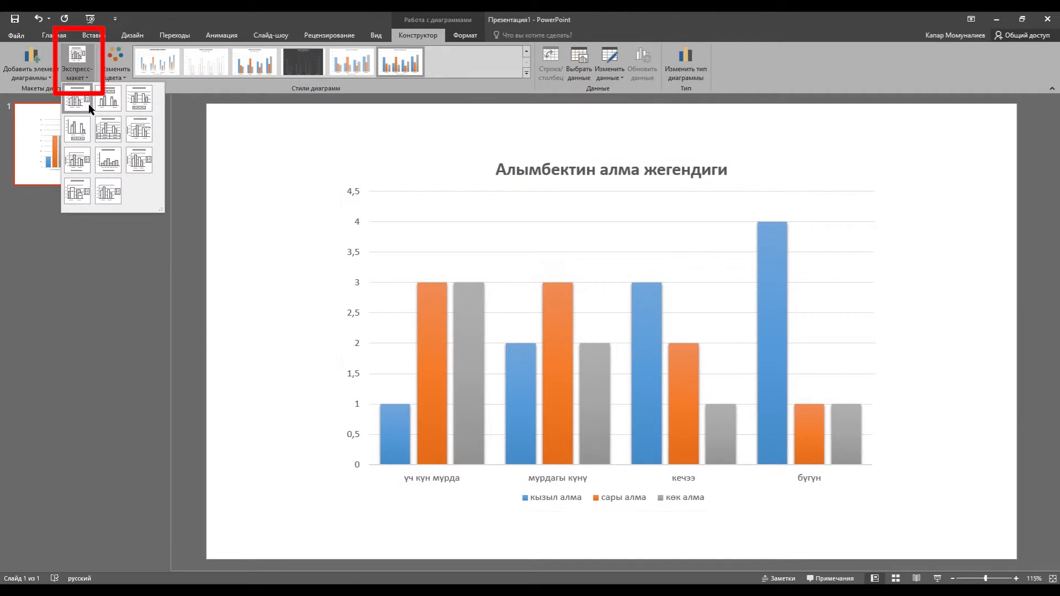
left_click(139, 161)
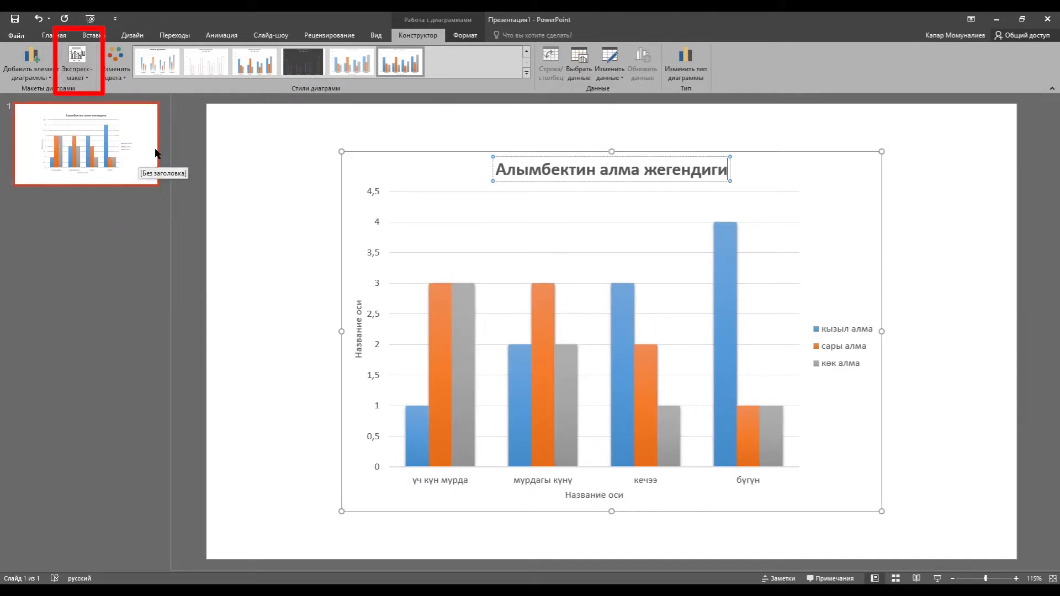
Step: Apply the quick layout with axis titles, a right-hand legend, minor gridlines and no chart title
left_click(76, 61)
left_click(81, 161)
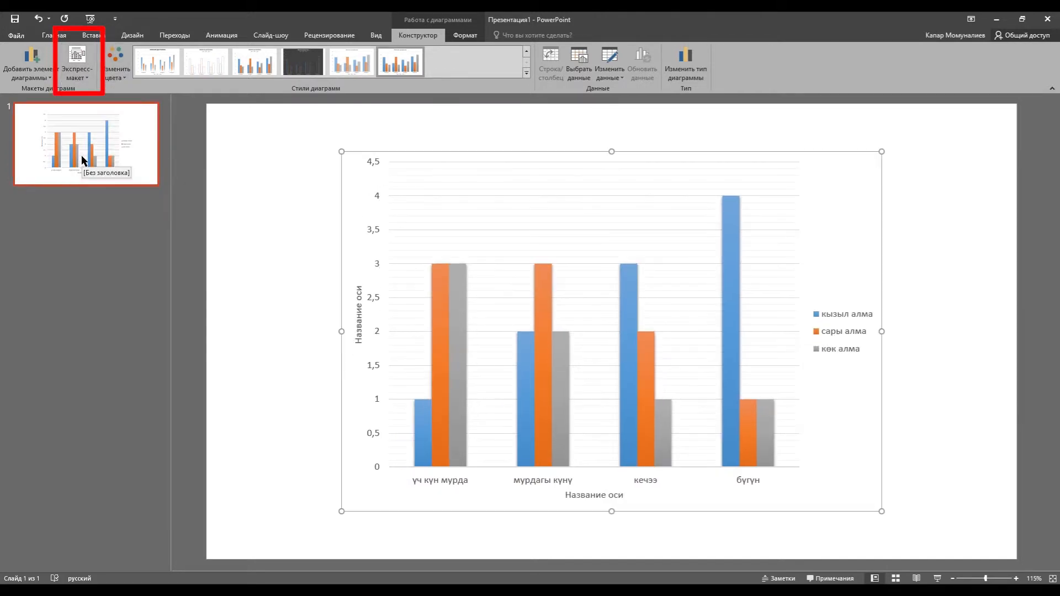
Step: Try the untitled quick layout with a right-hand legend, and the second quick layout in the gallery
left_click(76, 60)
left_click(110, 190)
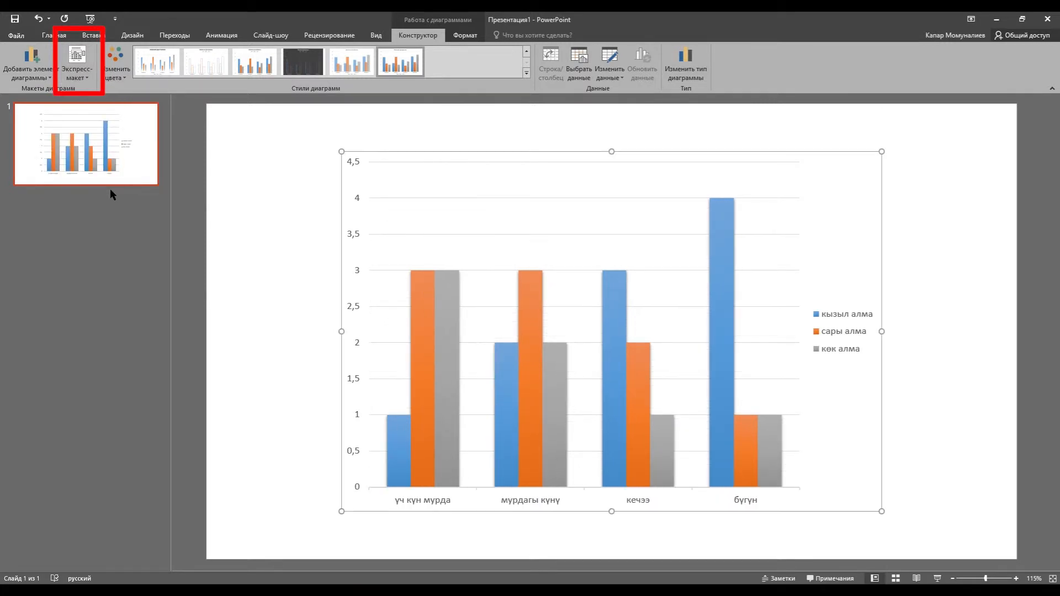
left_click(76, 61)
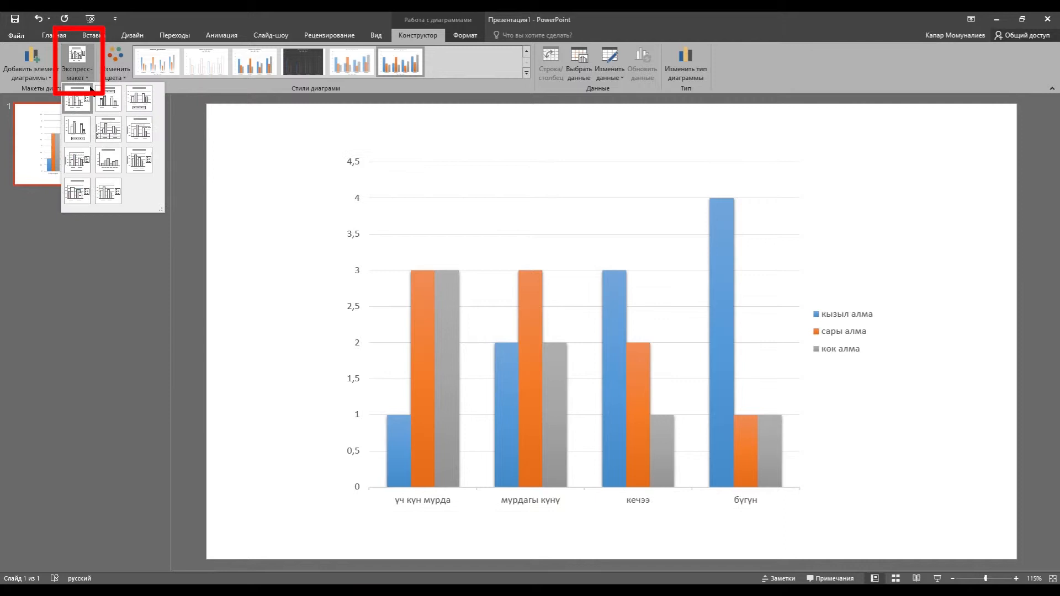
left_click(106, 105)
Step: Apply the third quick layout, with a chart title above and a legend below the spaced columns
left_click(77, 60)
left_click(136, 96)
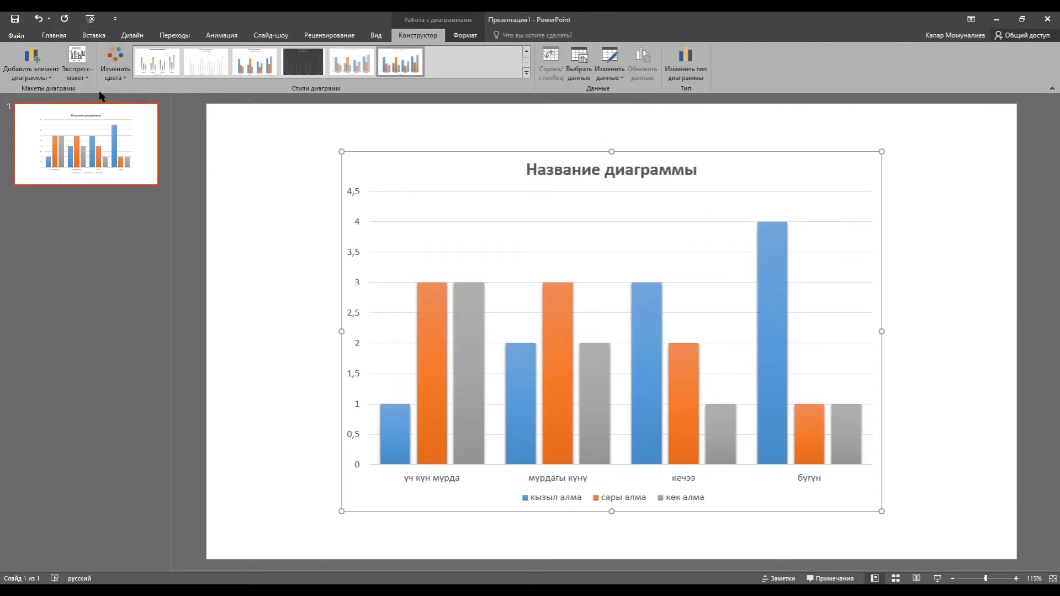
Step: Add data labels centred inside the chart's columns
left_click(50, 74)
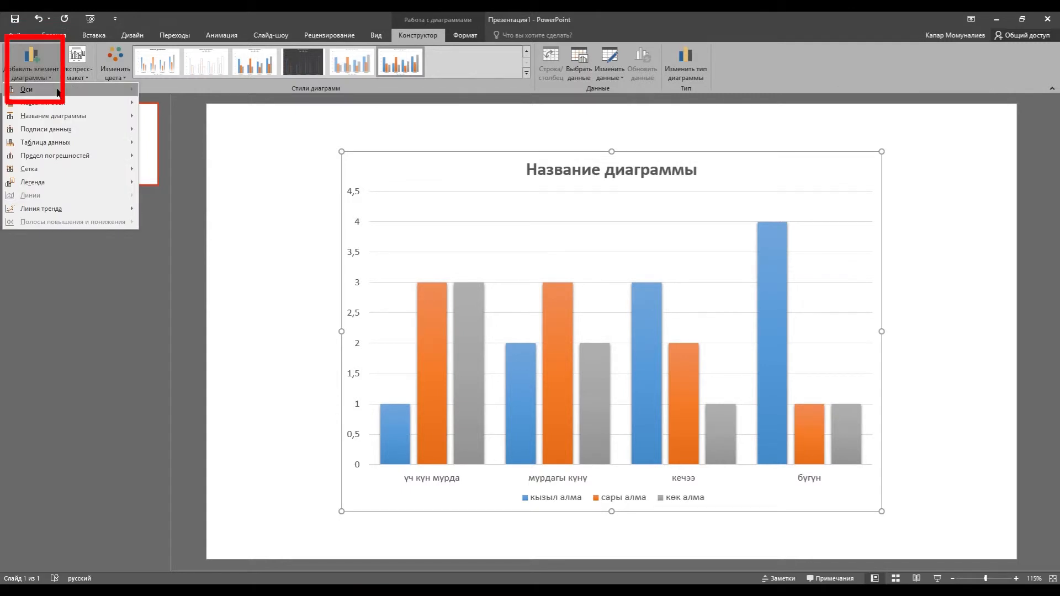
mouse_move(58, 91)
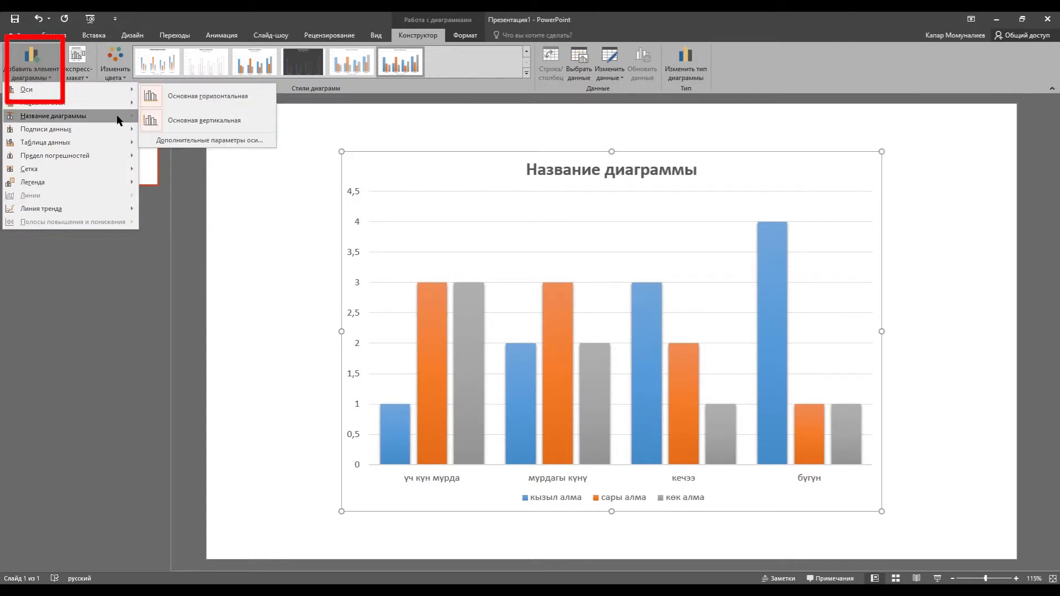
mouse_move(113, 108)
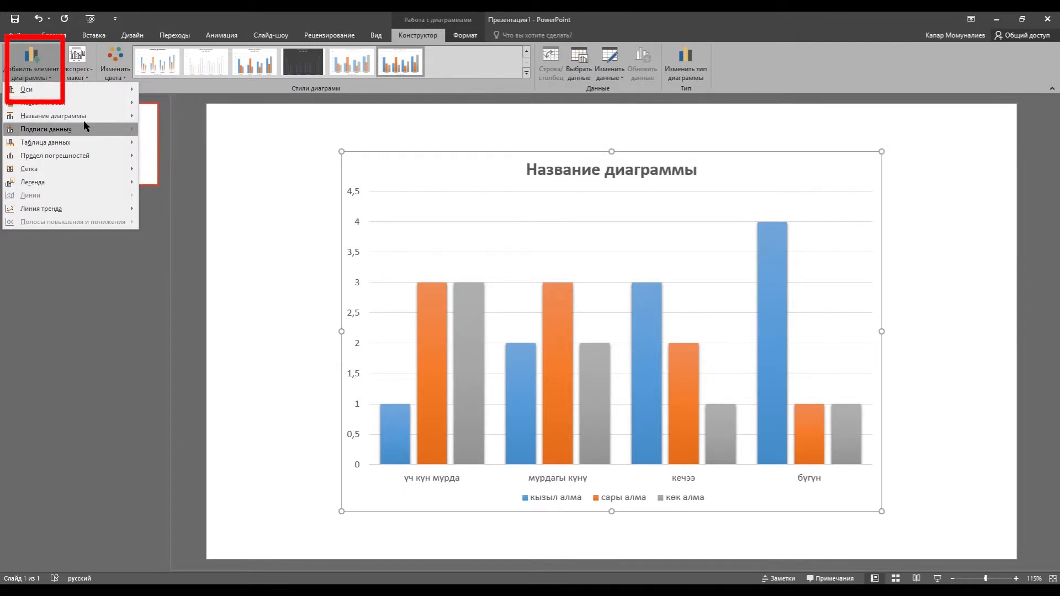
mouse_move(87, 121)
left_click(174, 162)
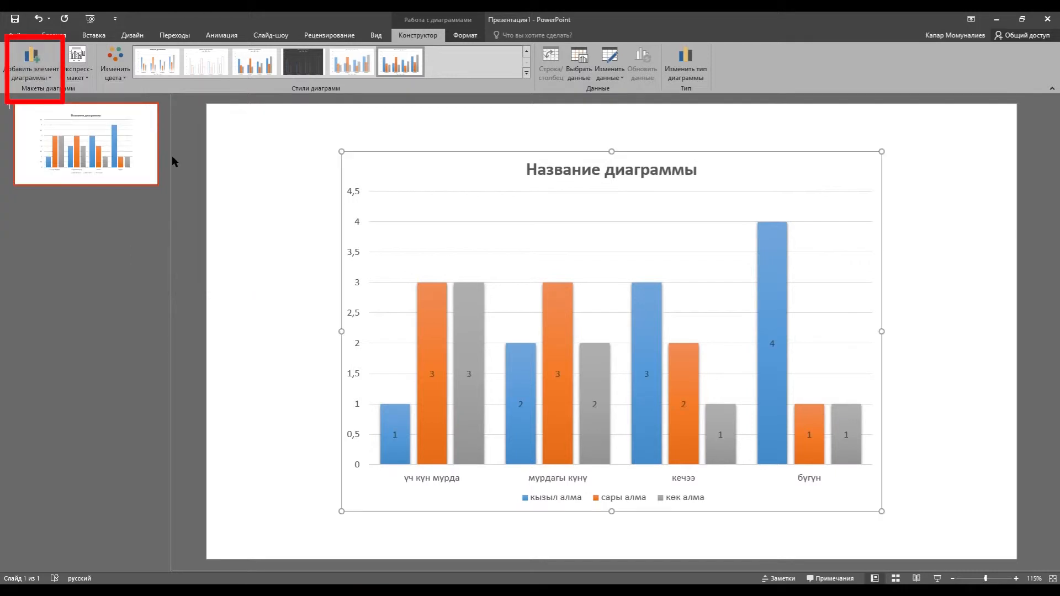
Step: Switch the chart's data labels to data callouts
left_click(33, 61)
mouse_move(55, 116)
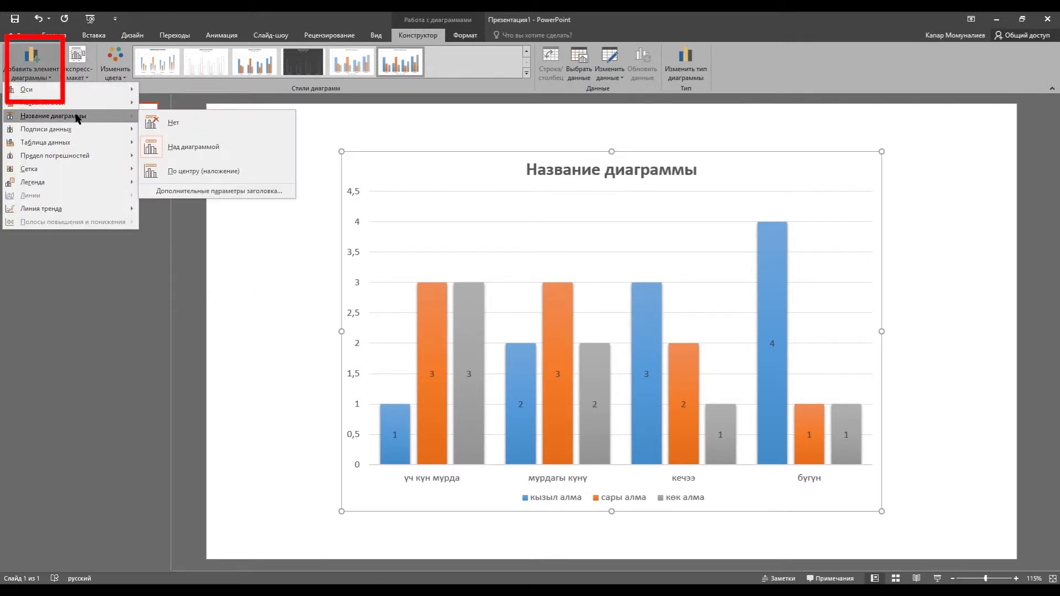
mouse_move(83, 129)
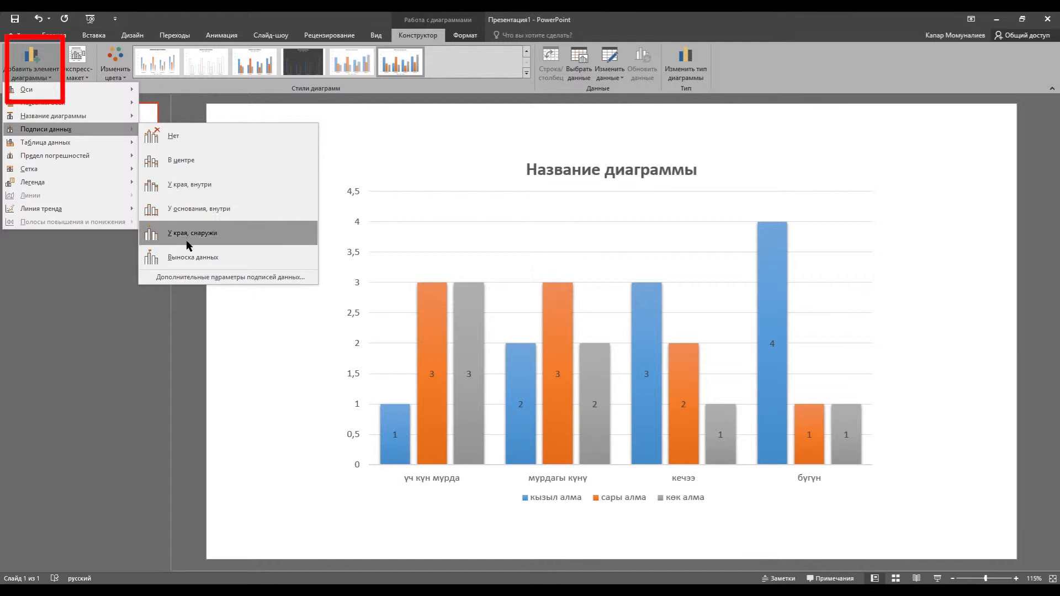
left_click(188, 256)
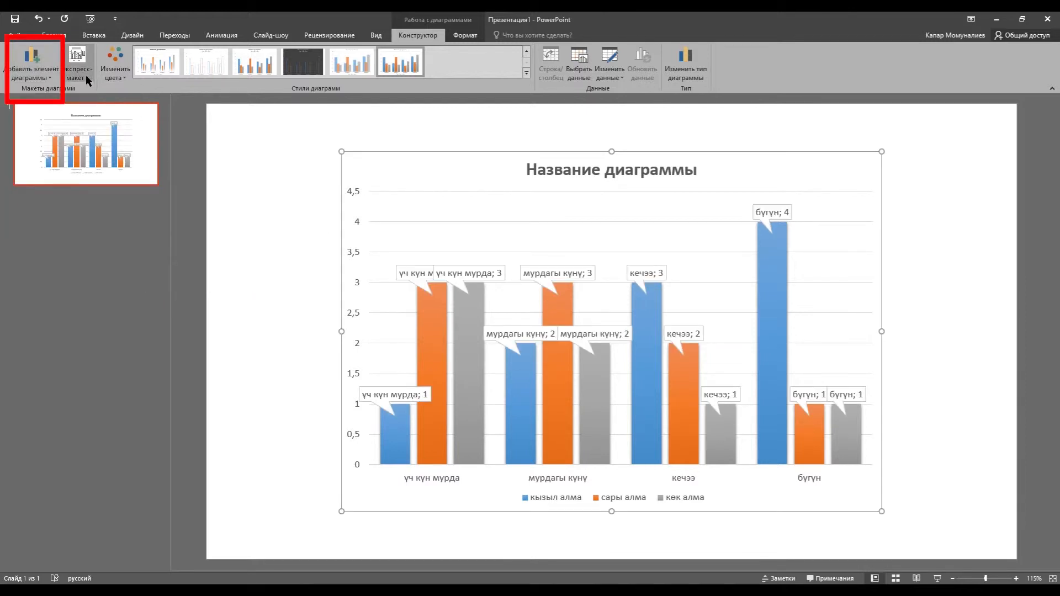
Step: Remove the chart title and add a data table with legend keys below the columns
left_click(31, 63)
left_click(148, 124)
left_click(32, 64)
mouse_move(63, 142)
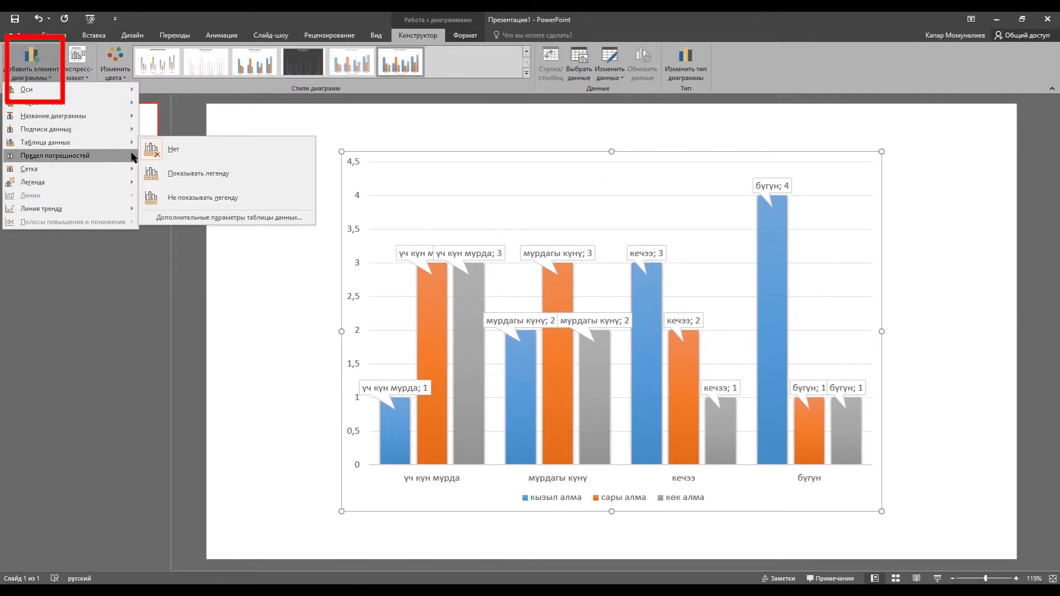
left_click(181, 170)
Step: Remove the data callouts from the chart's columns
left_click(33, 61)
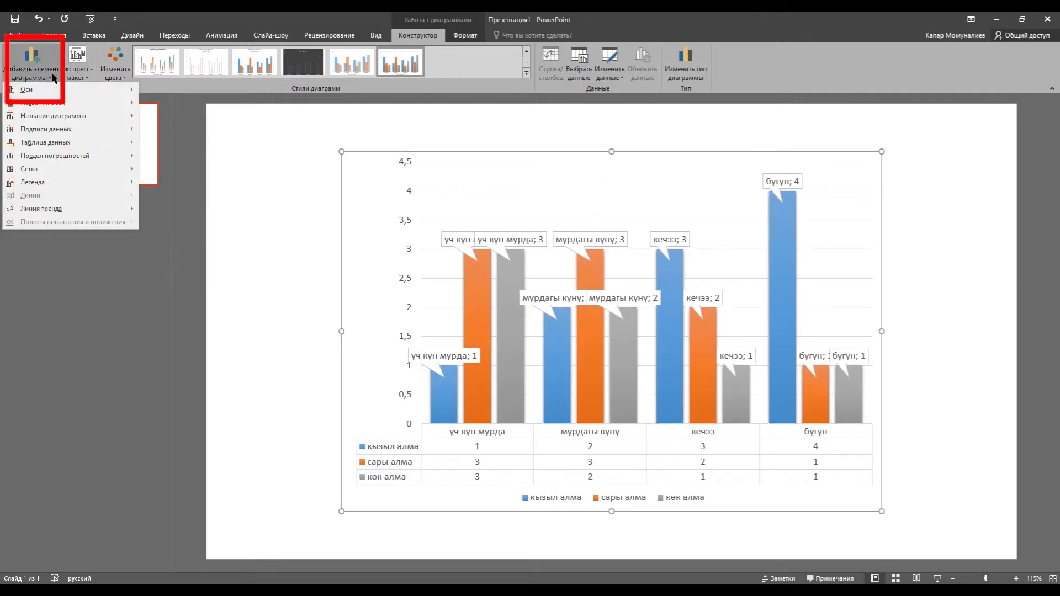
mouse_move(60, 121)
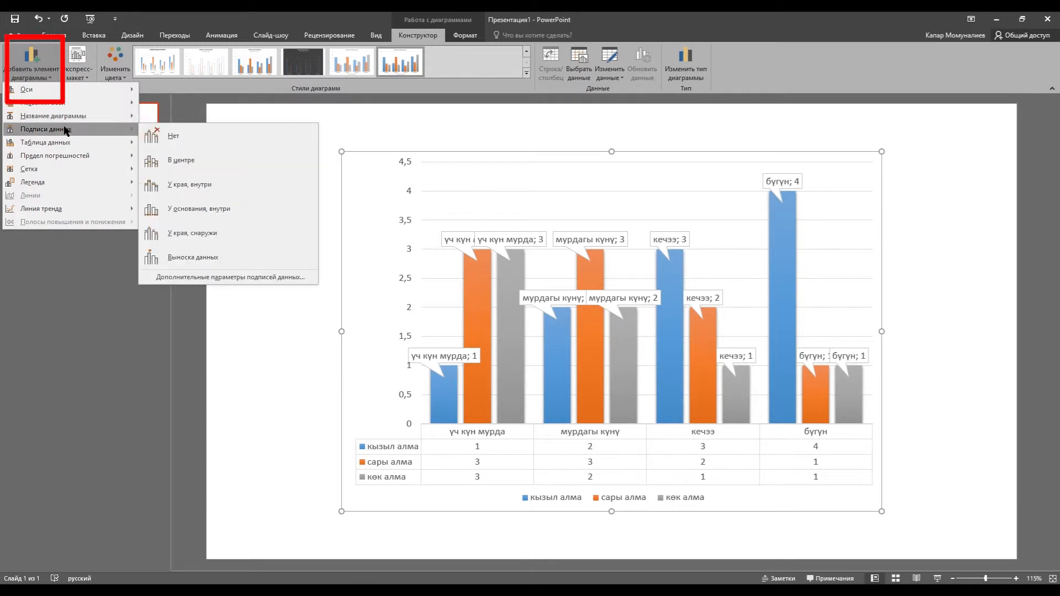
left_click(149, 136)
Step: Try the Цвет 2 palette on the chart, and apply the colourful palette starting with orange, yellow and green
left_click(114, 62)
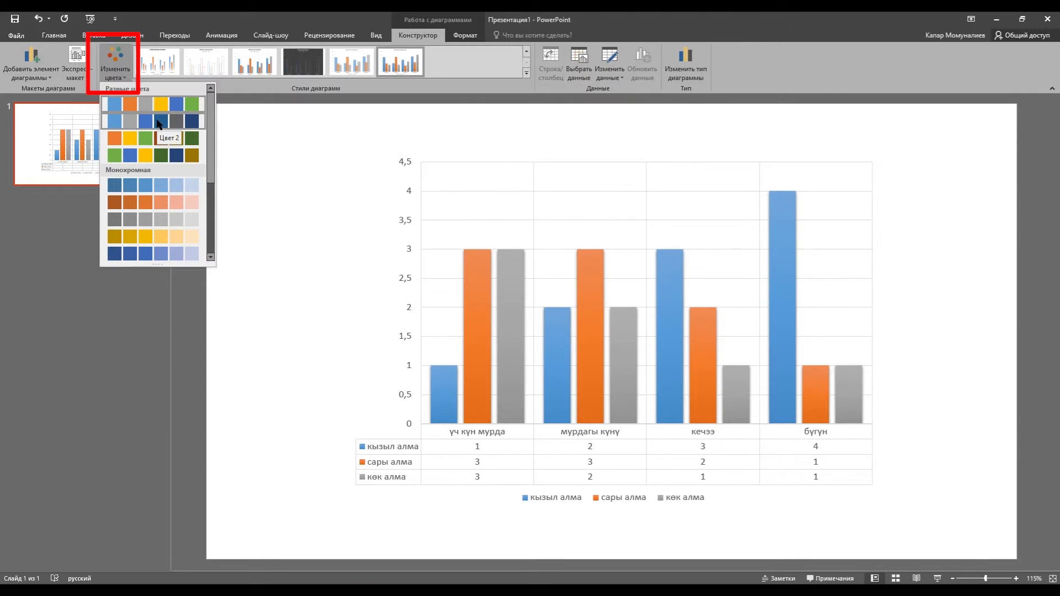
left_click(158, 122)
left_click(135, 77)
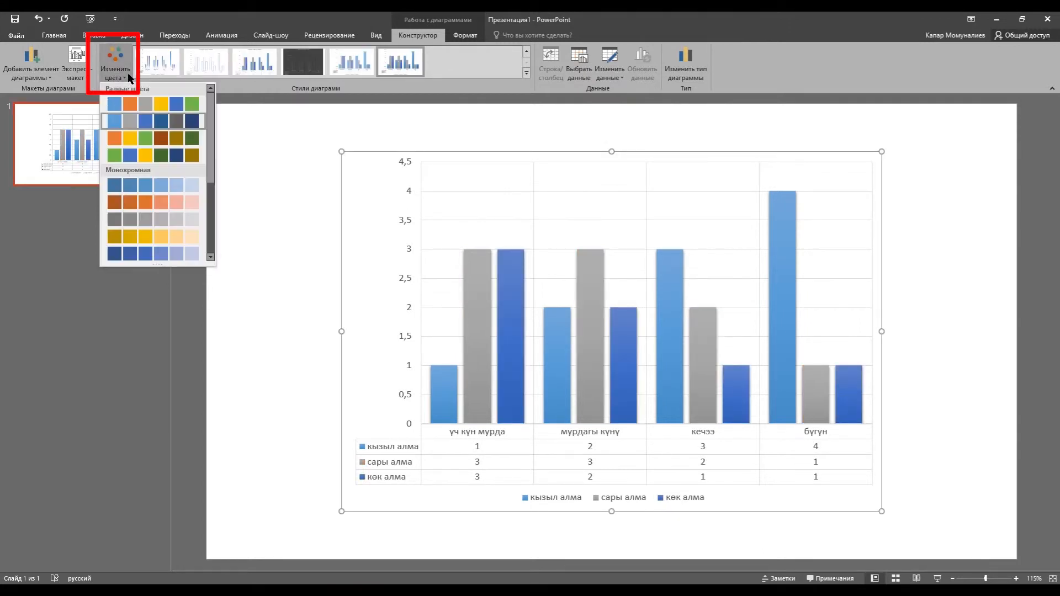
left_click(145, 139)
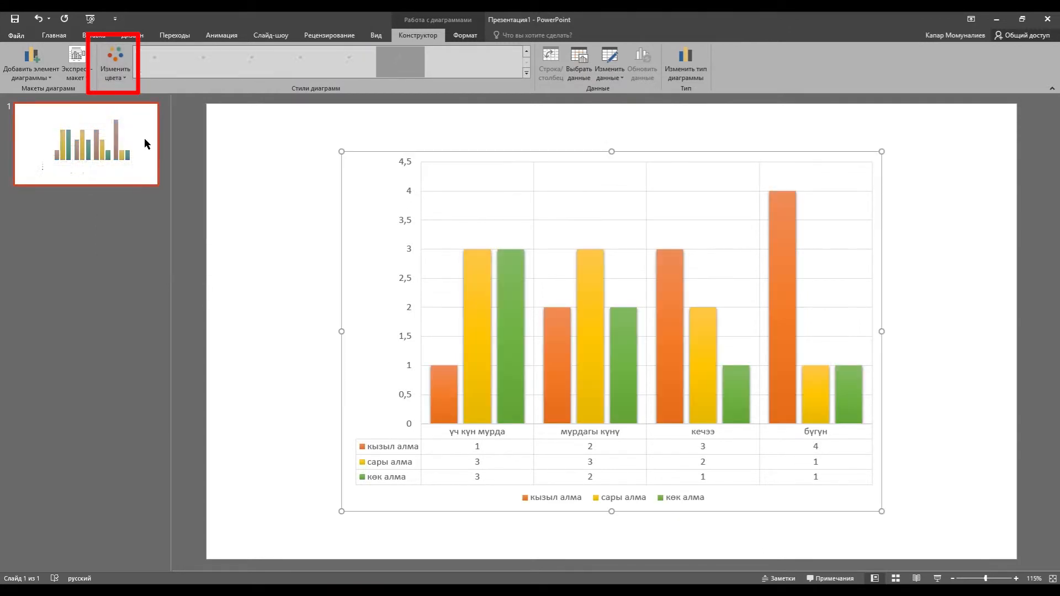
Step: Fill the кызыл алма series with the standard red colour and select the whole chart area
left_click(465, 35)
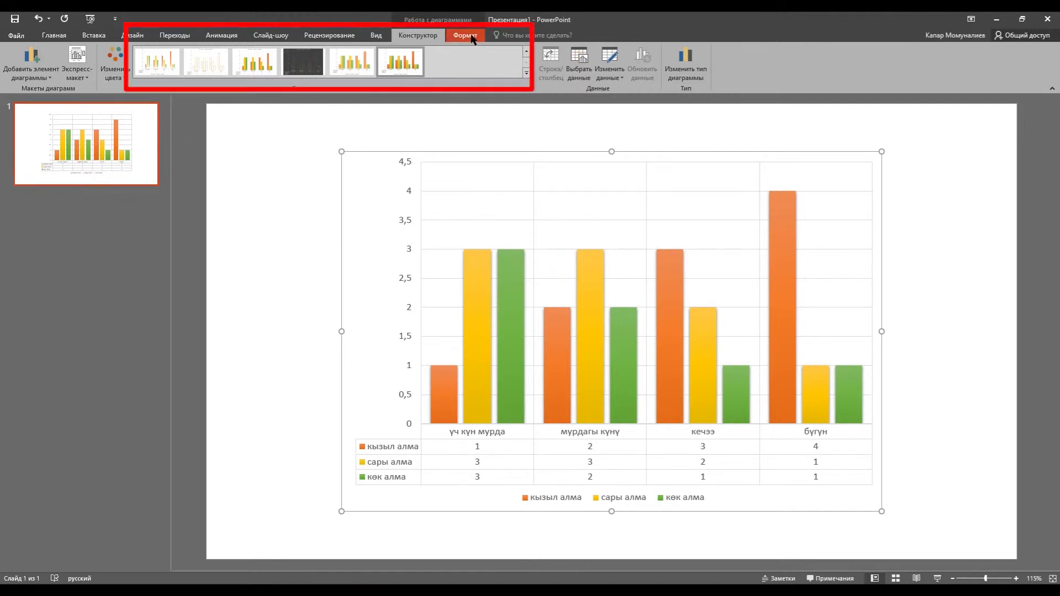
left_click(439, 398)
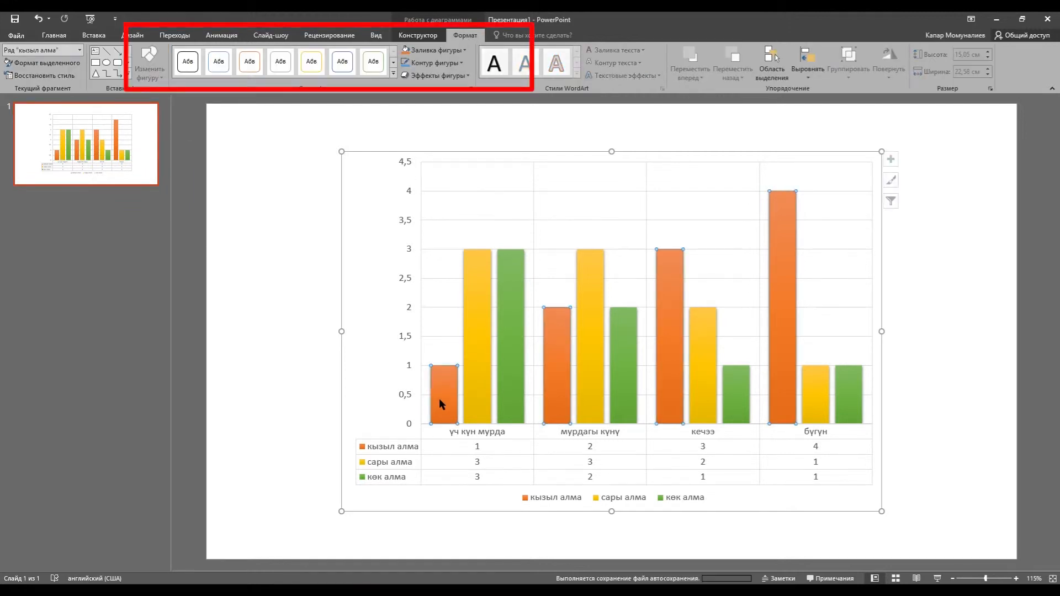
left_click(465, 49)
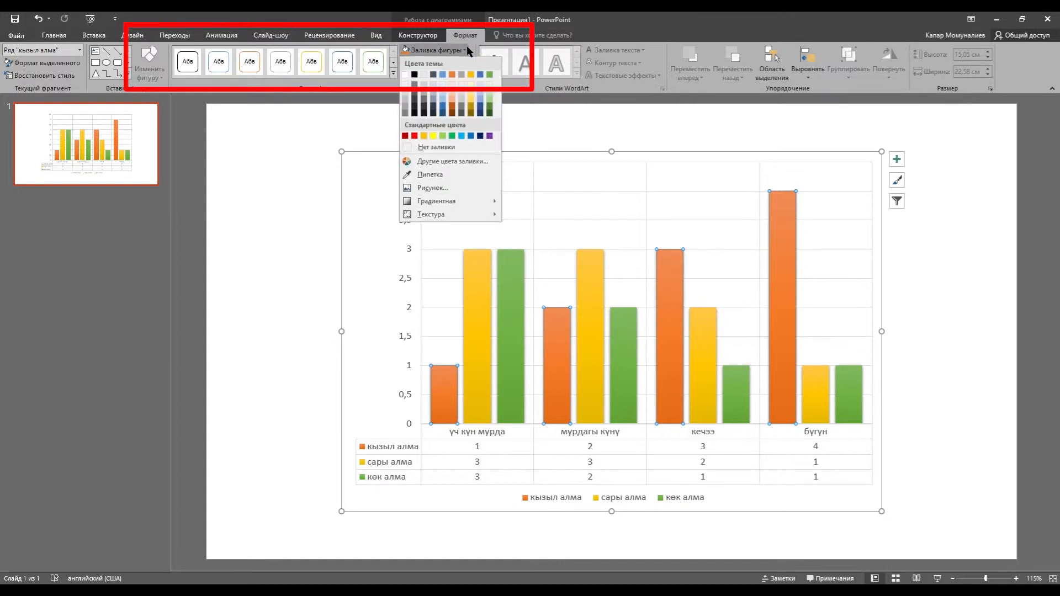
left_click(414, 137)
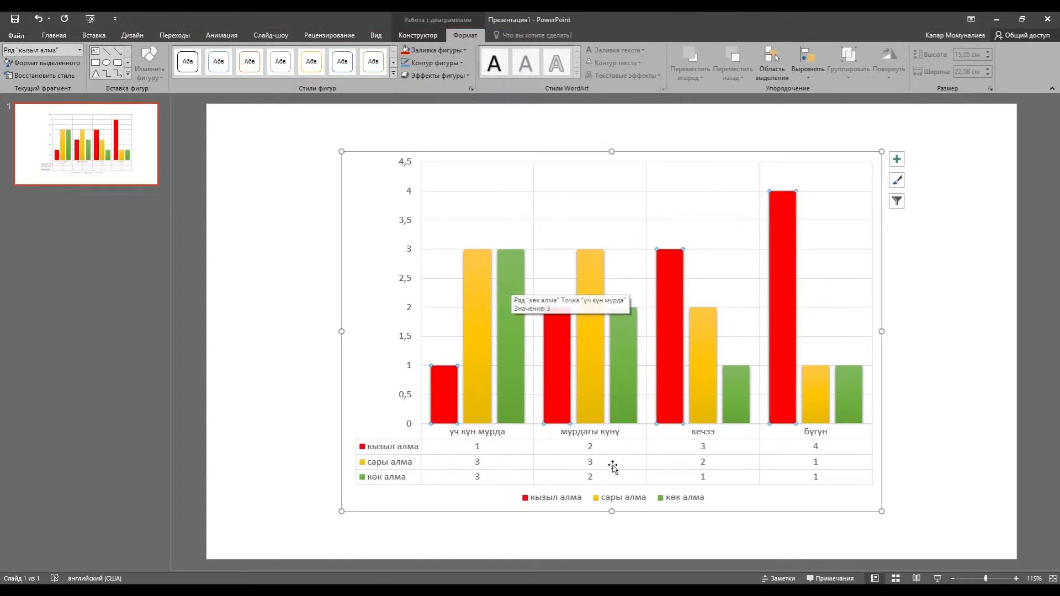
left_click(650, 158)
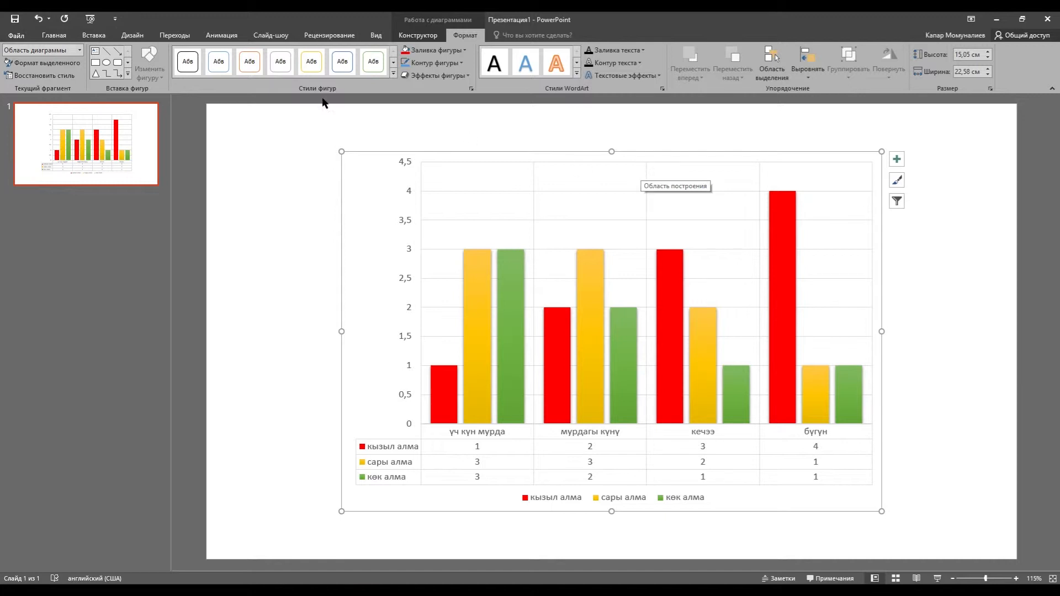
Step: Show the Animation Pane and apply the Появление entrance animation to the chart
left_click(234, 38)
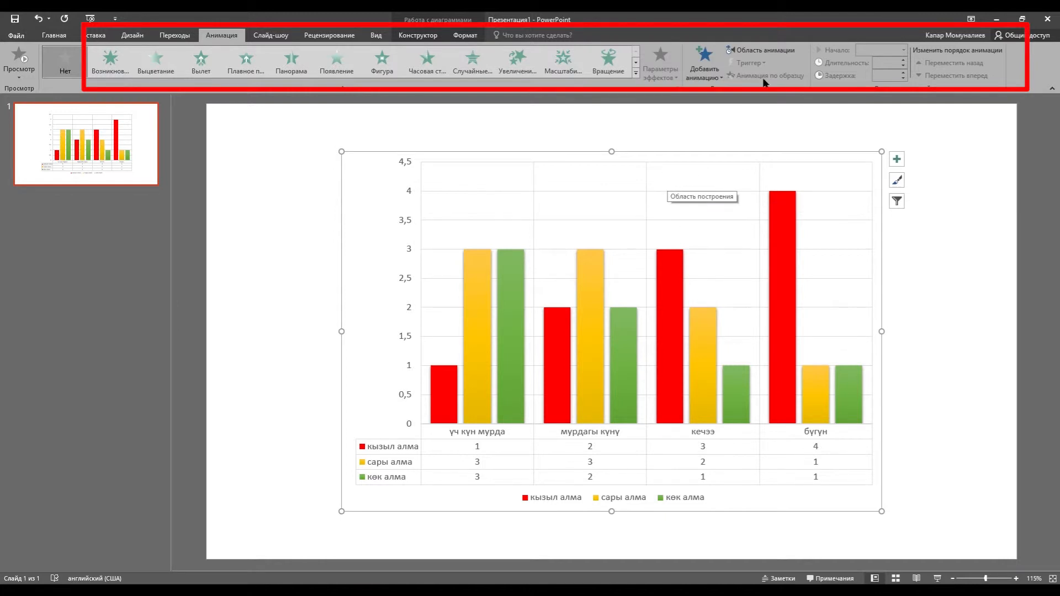
left_click(765, 50)
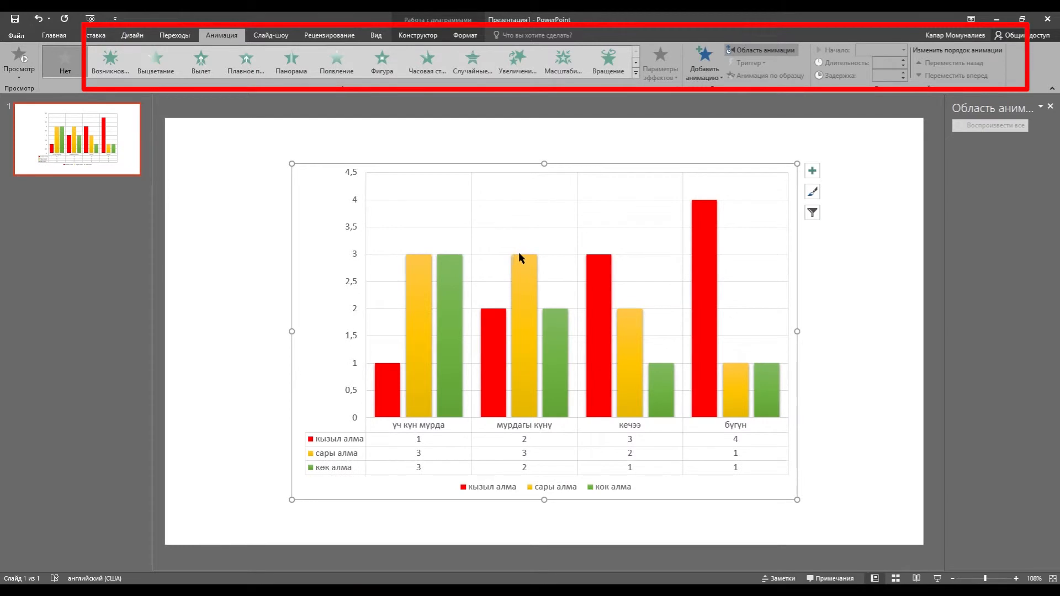
left_click(334, 67)
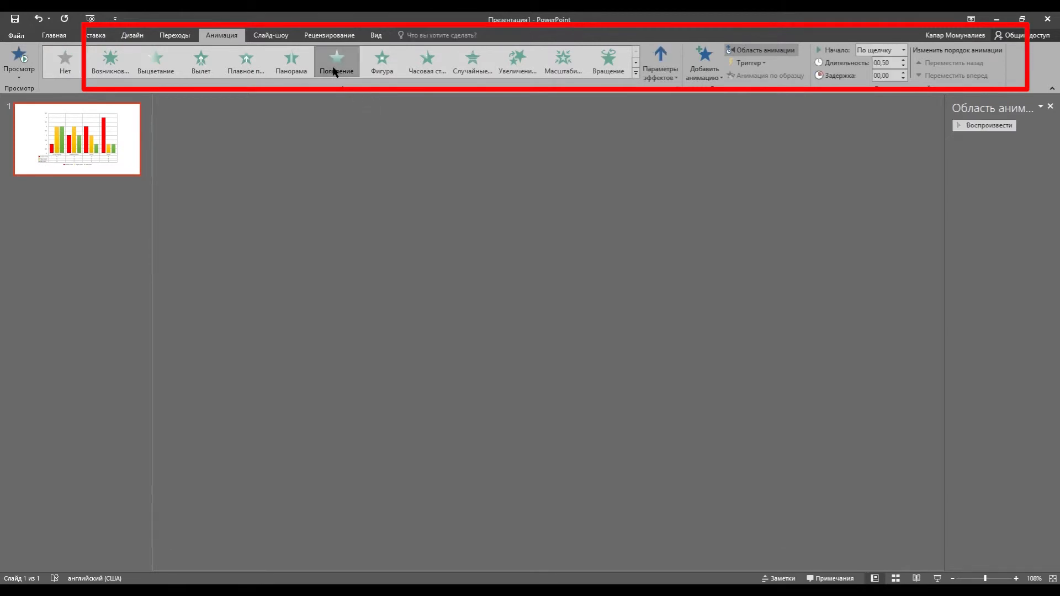
Step: Set the chart animation's direction to Снизу and its sequence to Как один объект
left_click(668, 77)
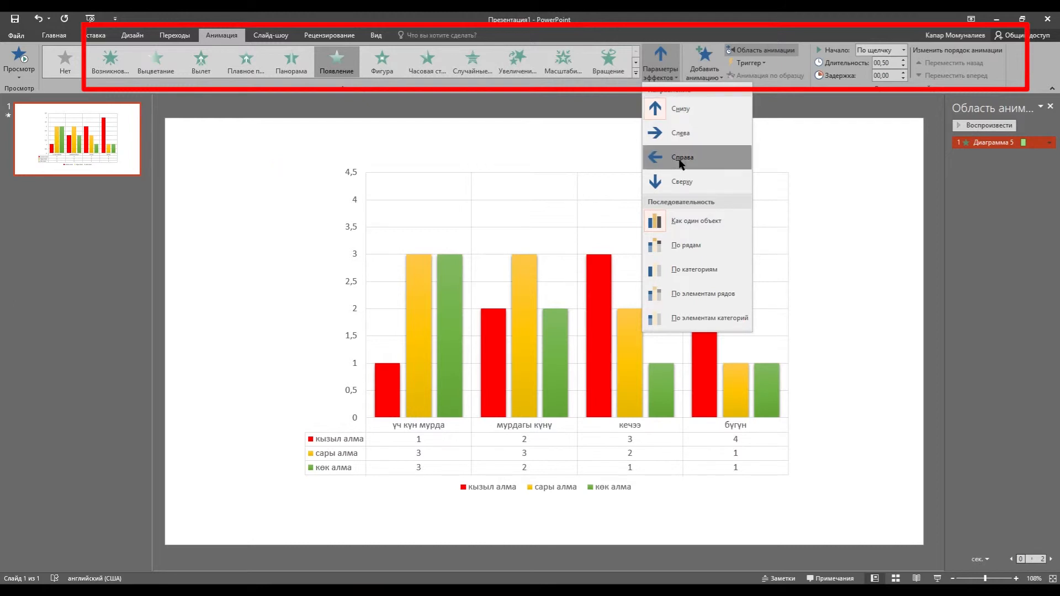
left_click(680, 110)
mouse_move(604, 332)
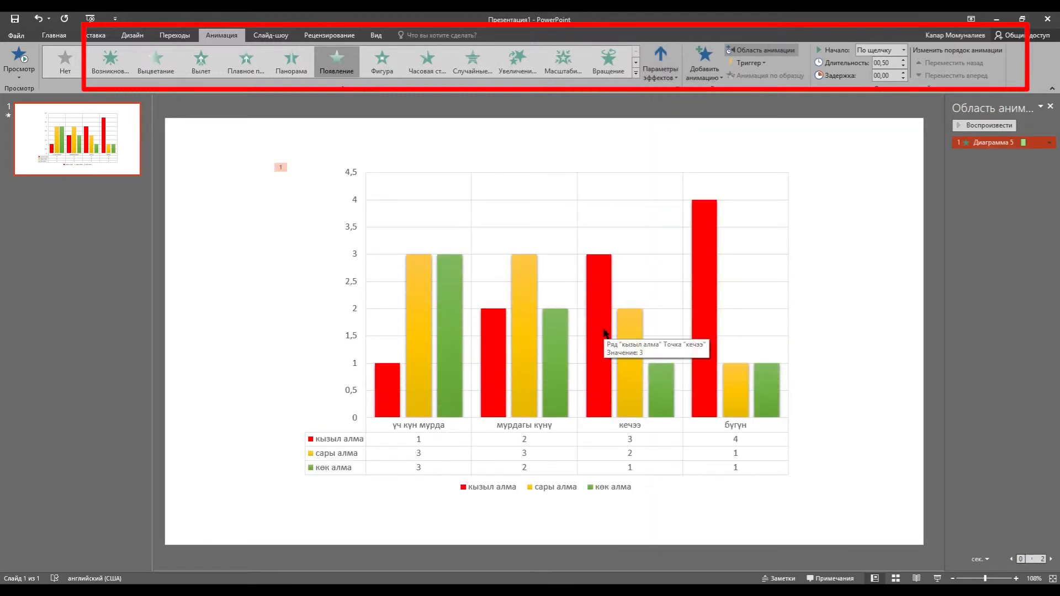
left_click(660, 62)
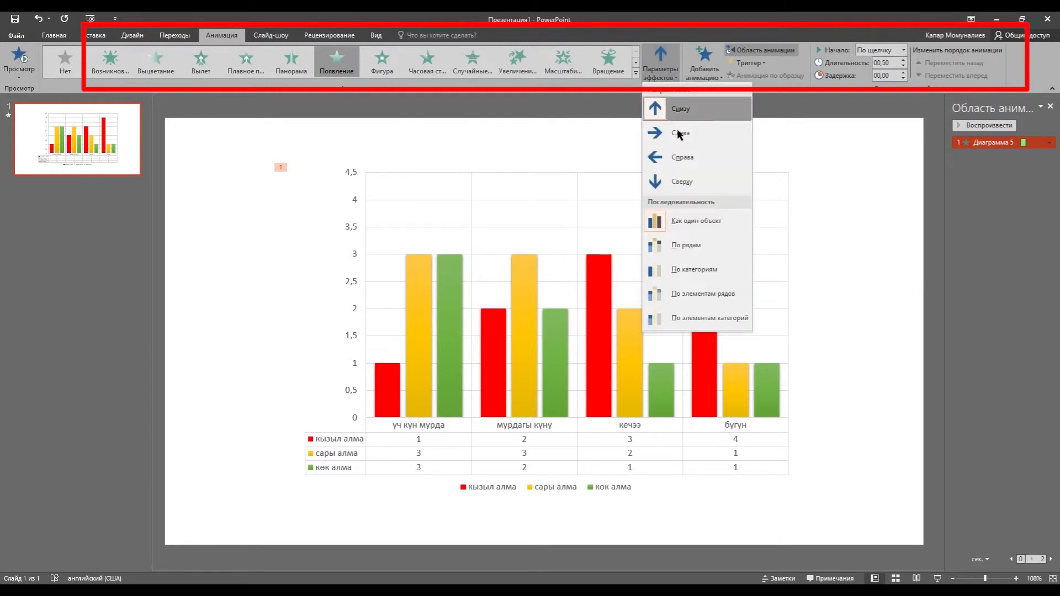
left_click(697, 221)
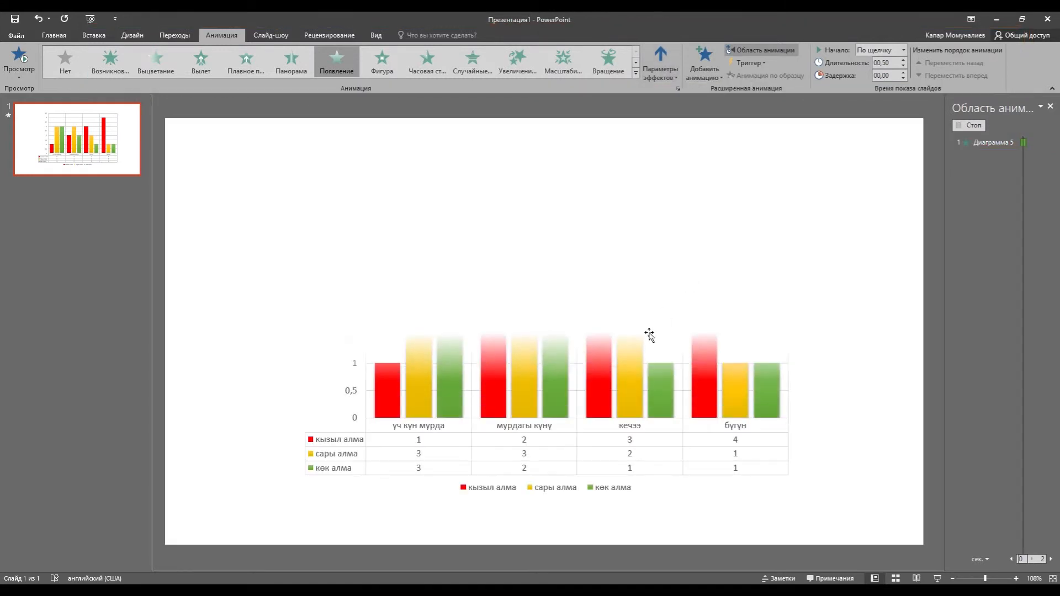
Step: Try the По рядам and По категориям sequences for the chart animation
left_click(678, 77)
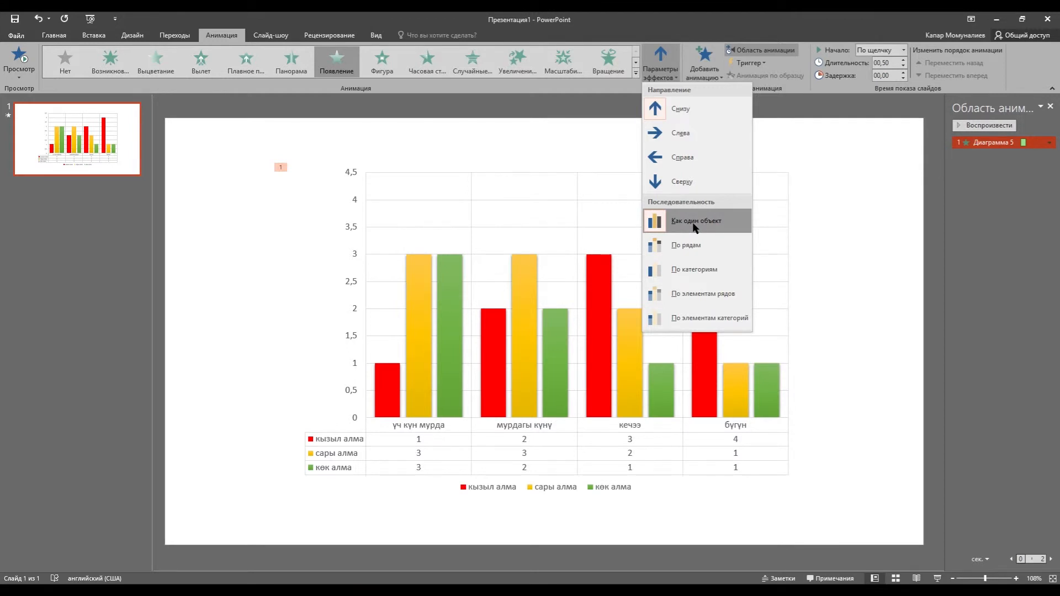
left_click(691, 246)
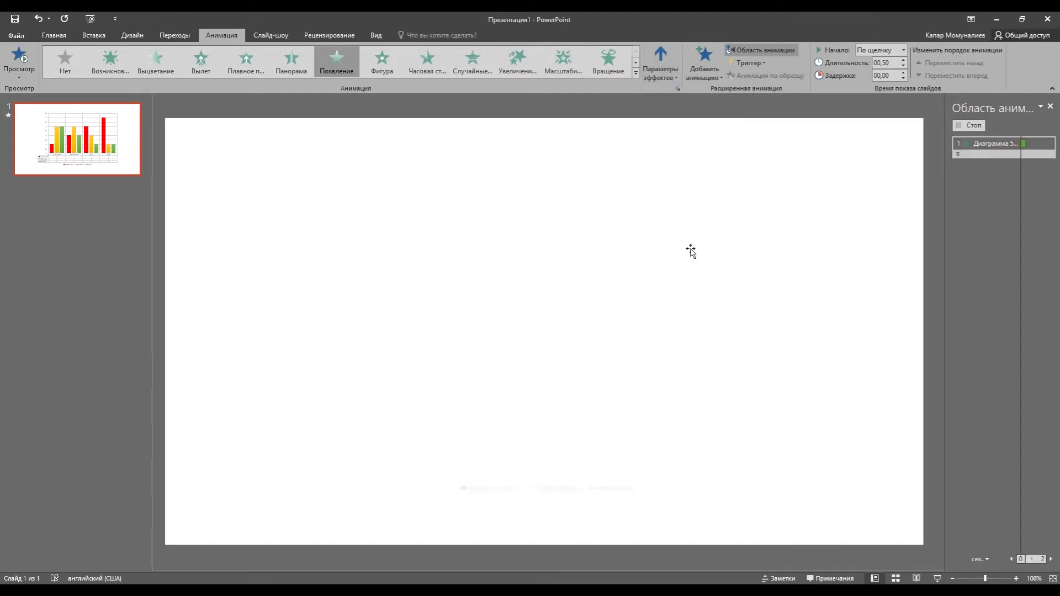
left_click(676, 75)
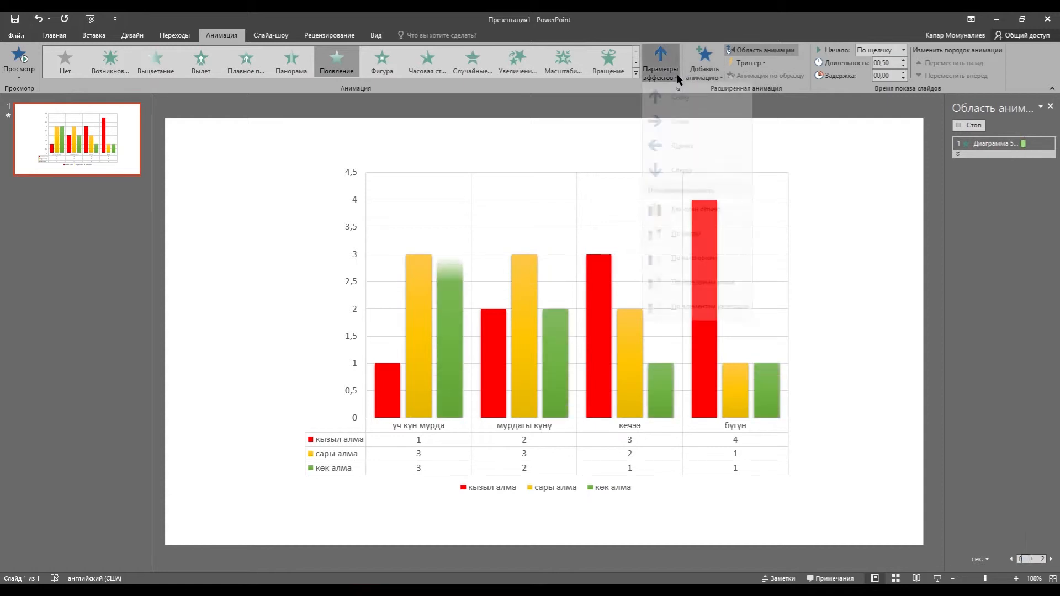
left_click(699, 274)
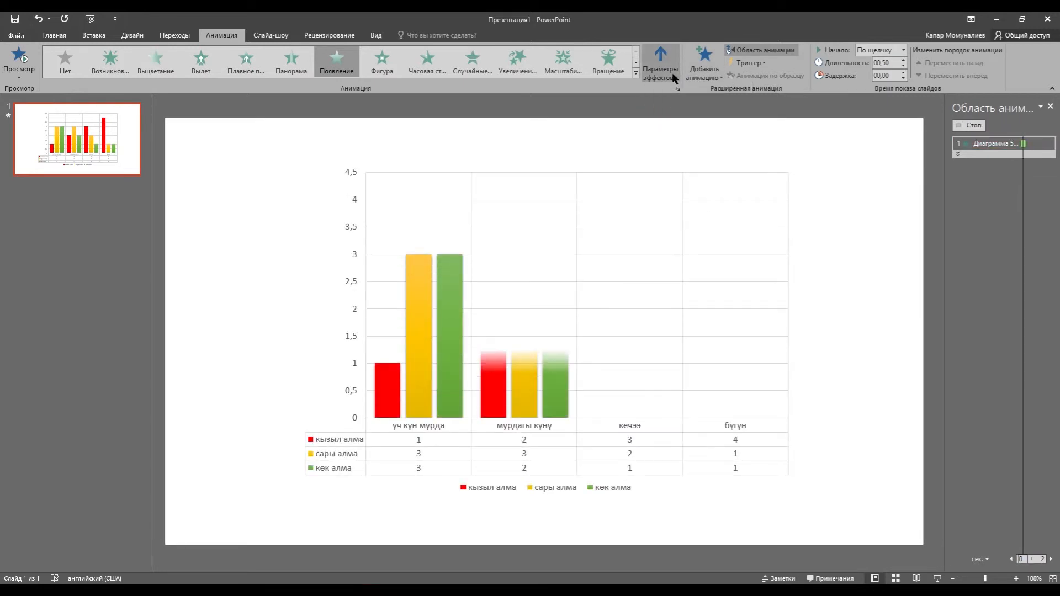
Step: Try the По элементам рядов sequence and set the chart animation's sequence to По элементам категорий
left_click(673, 76)
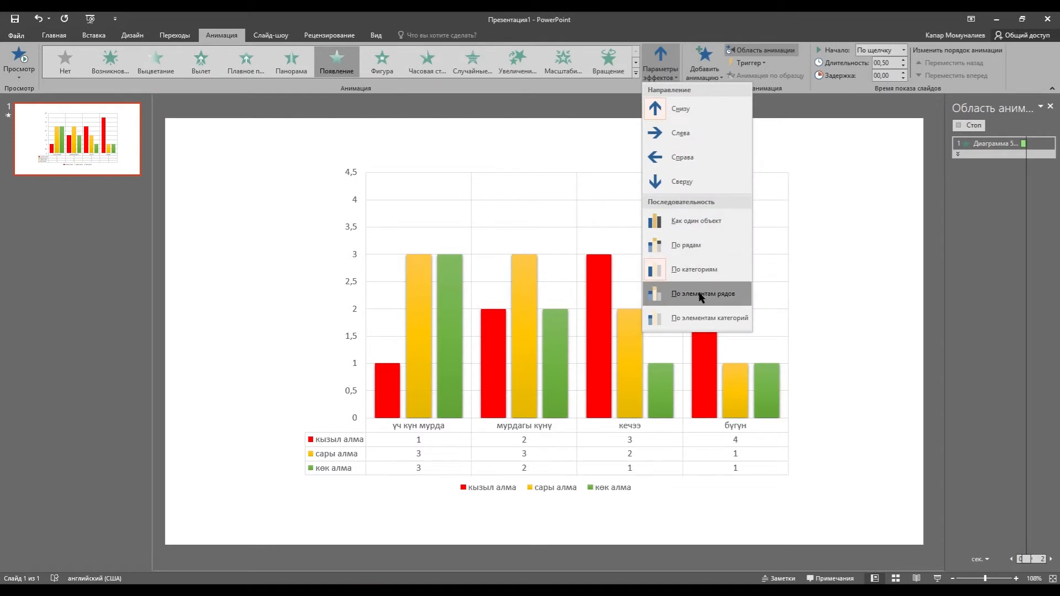
left_click(700, 294)
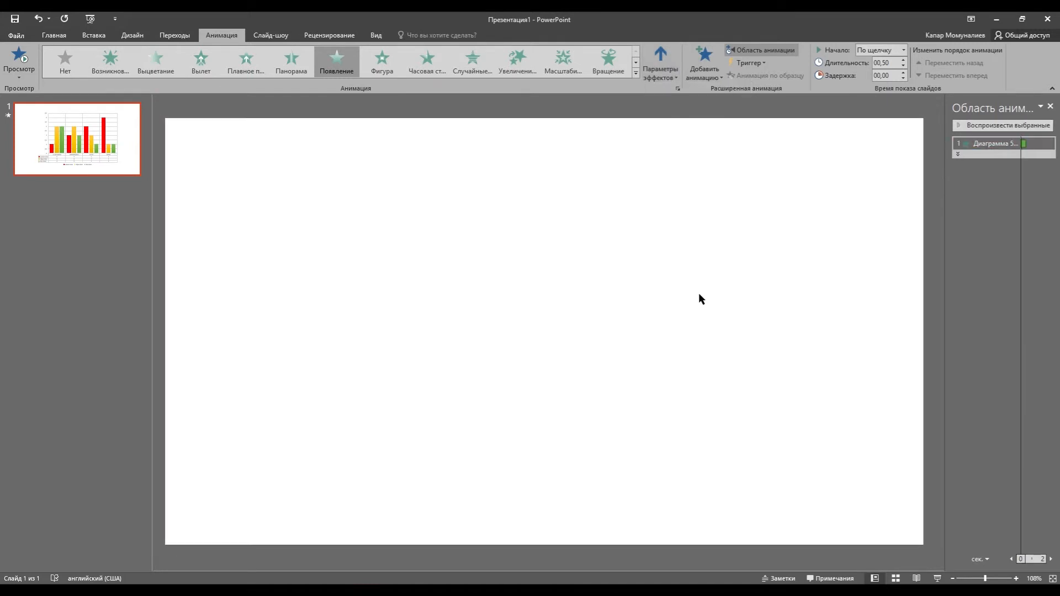
left_click(675, 75)
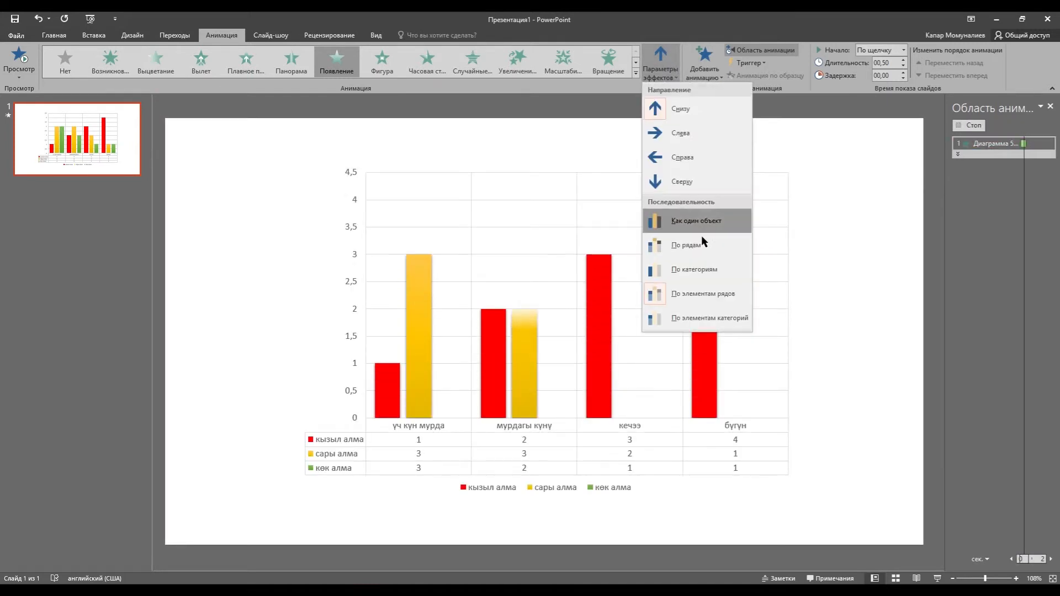
left_click(709, 318)
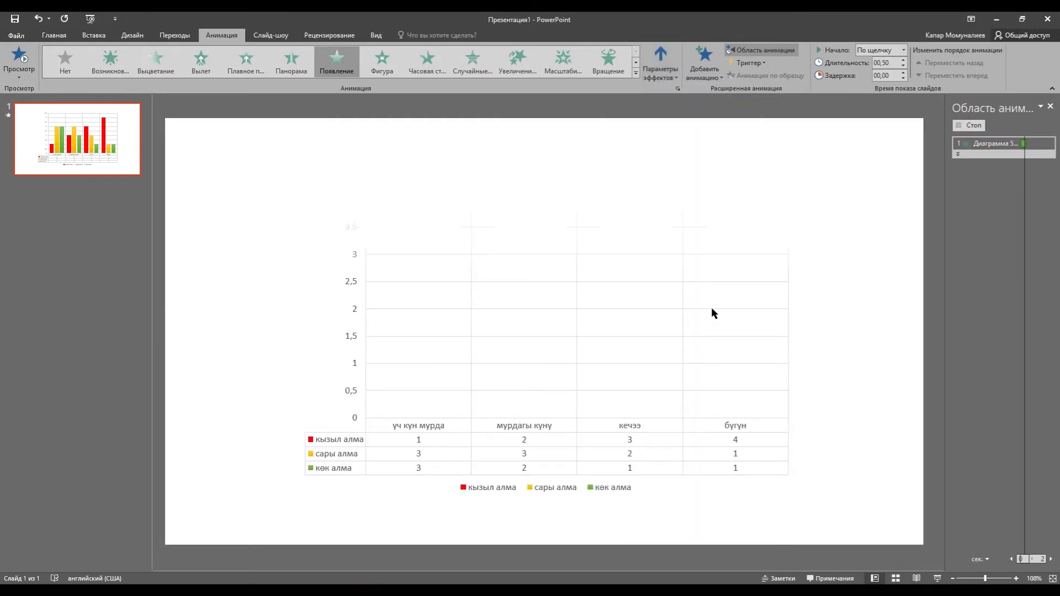
left_click(677, 76)
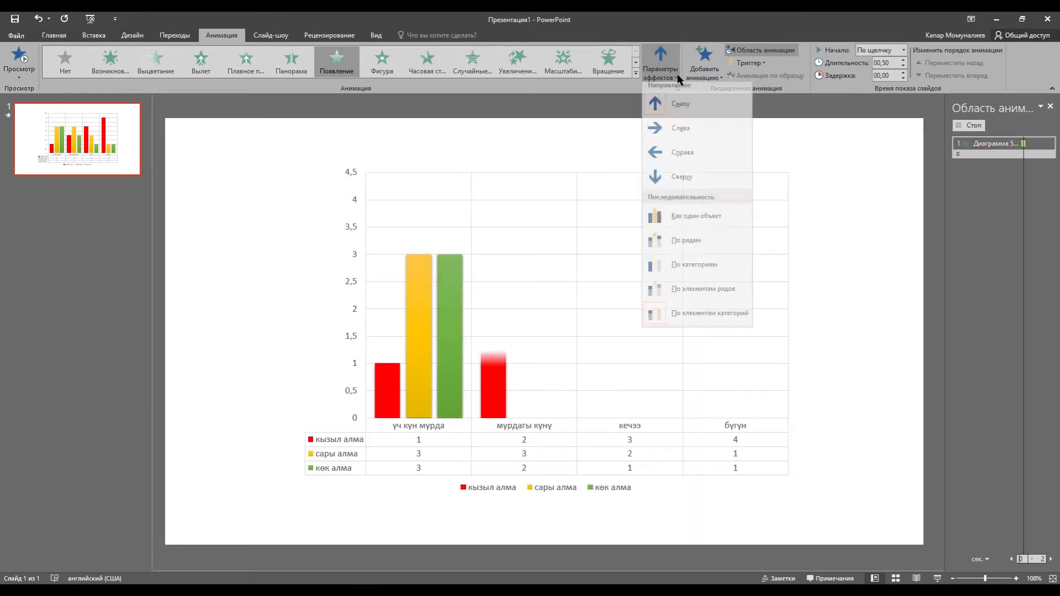
left_click(698, 316)
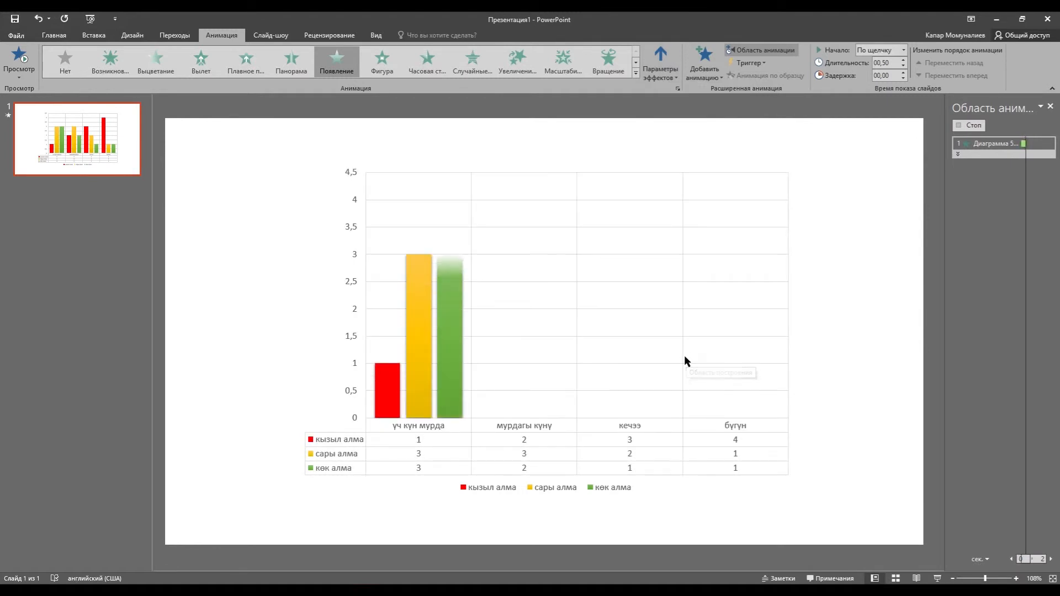
left_click(903, 66)
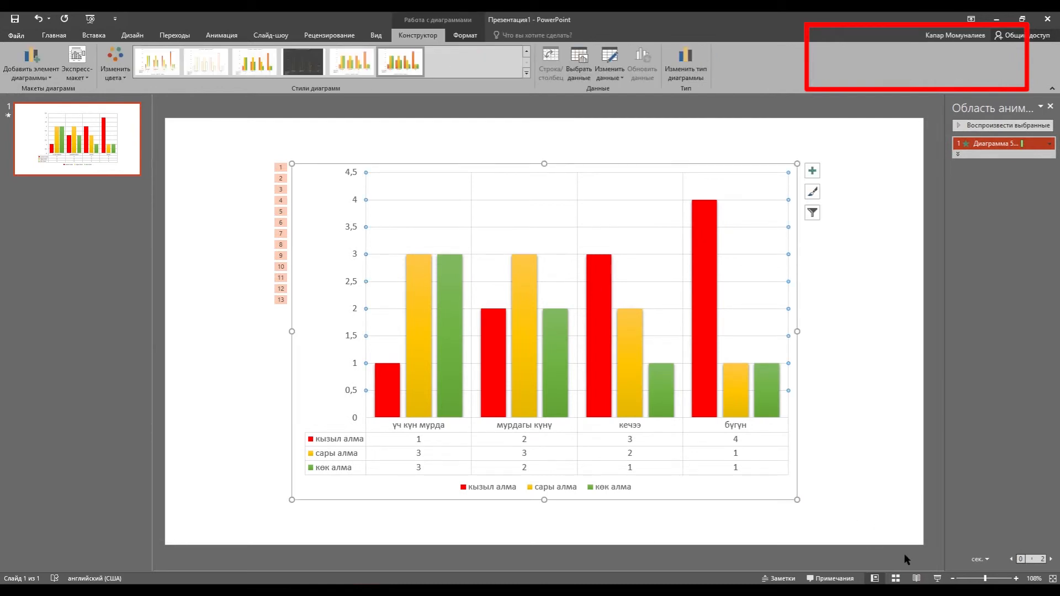
Step: Run the slide show to play the chart's column-by-column animation and return to the editing view
left_click(938, 579)
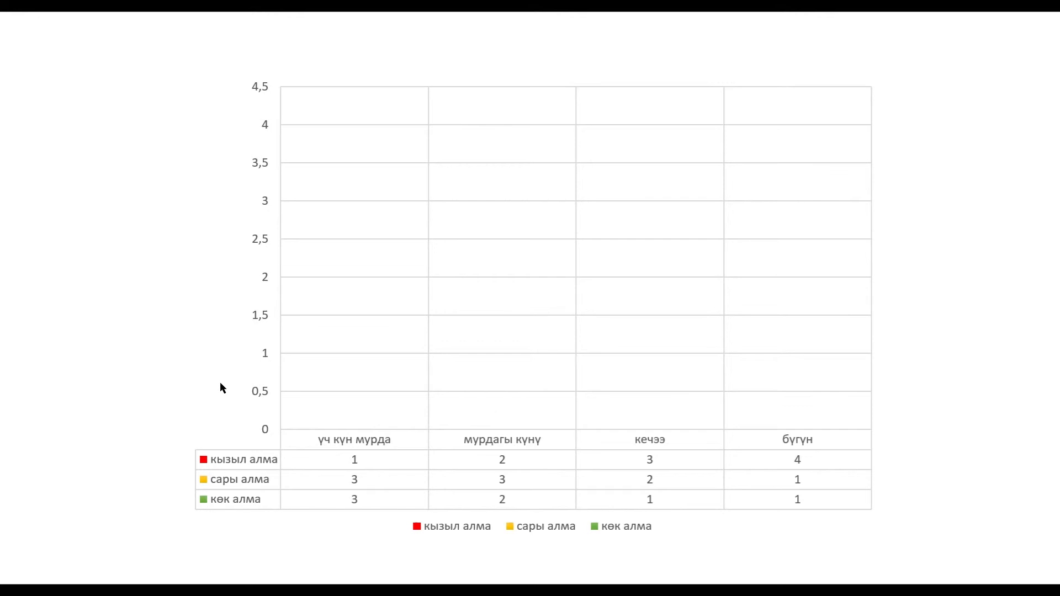
left_click(207, 374)
left_click(175, 369)
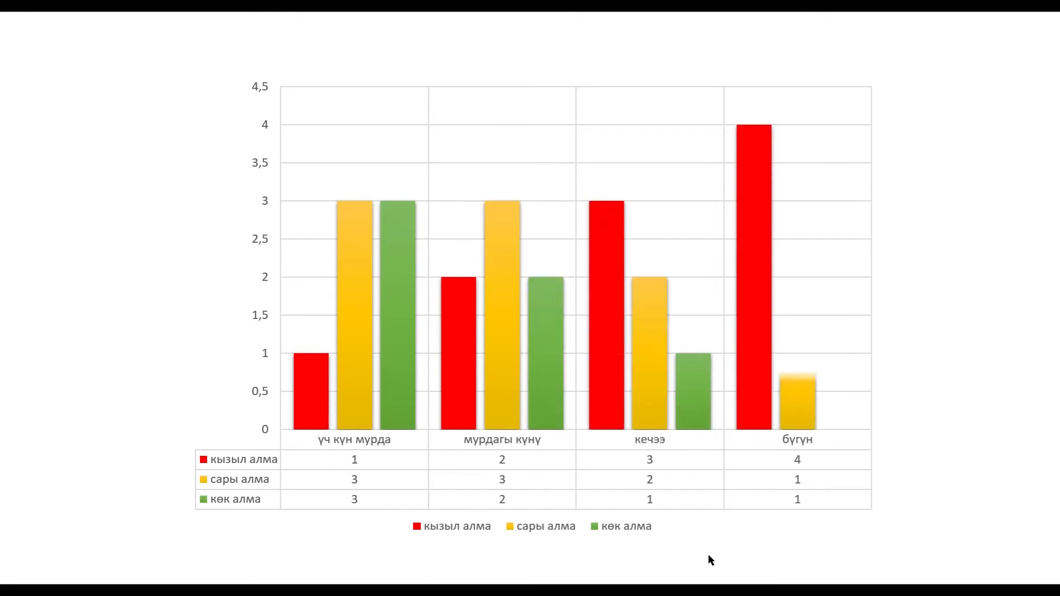
key("Escape")
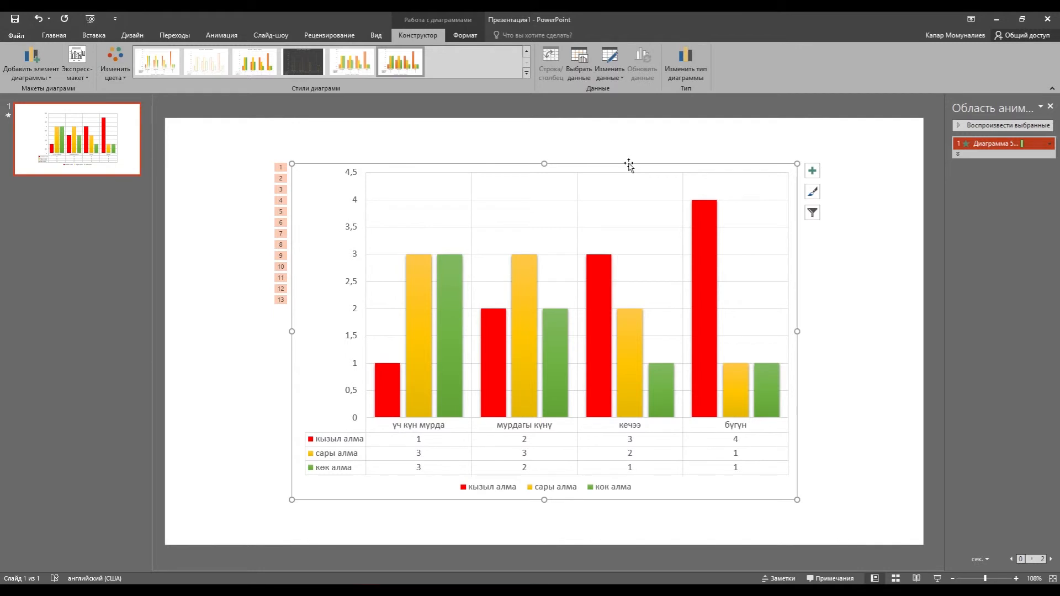
Step: Open the chart data for editing and add an эртең category with the value 1 for all three apple series
left_click(610, 75)
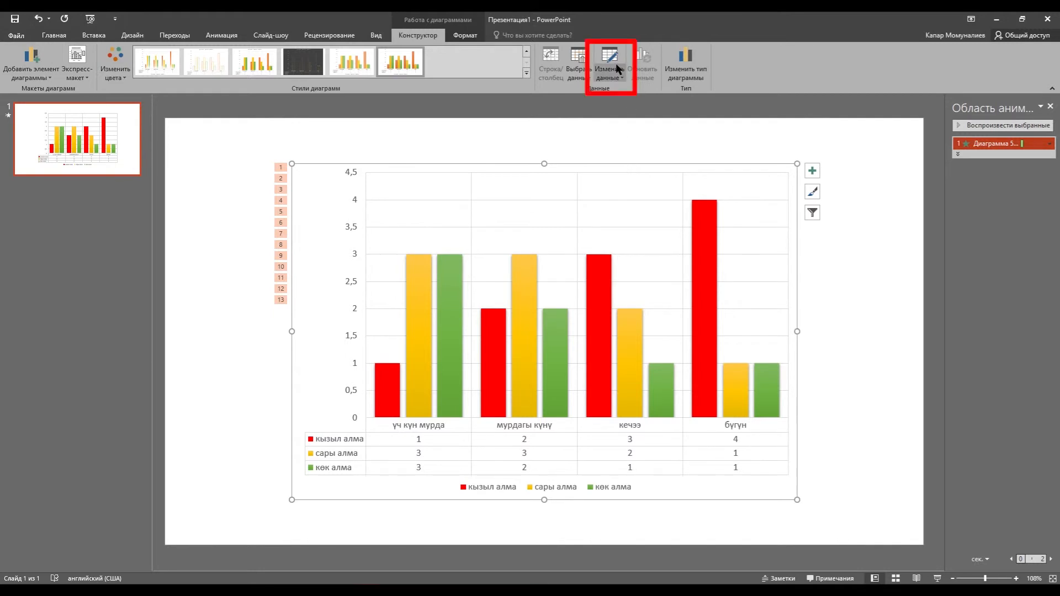
left_click(625, 90)
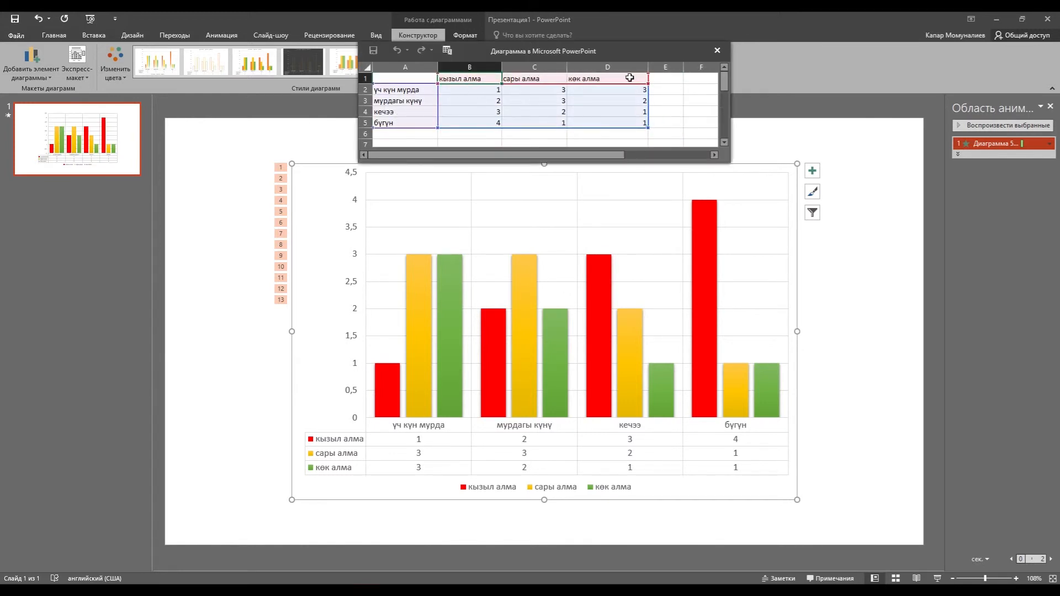
left_click(405, 135)
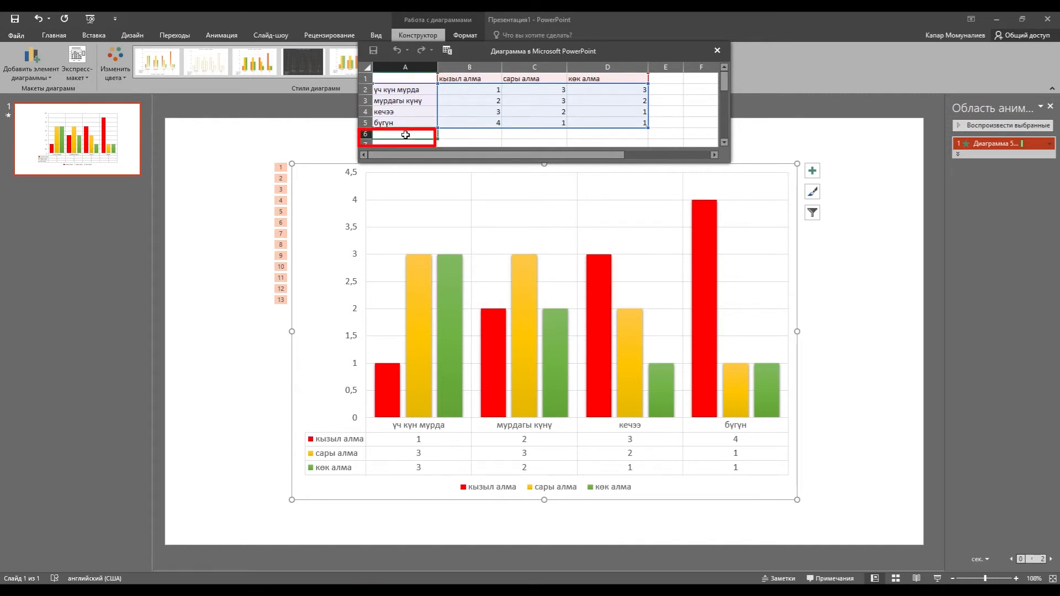
type("эртең")
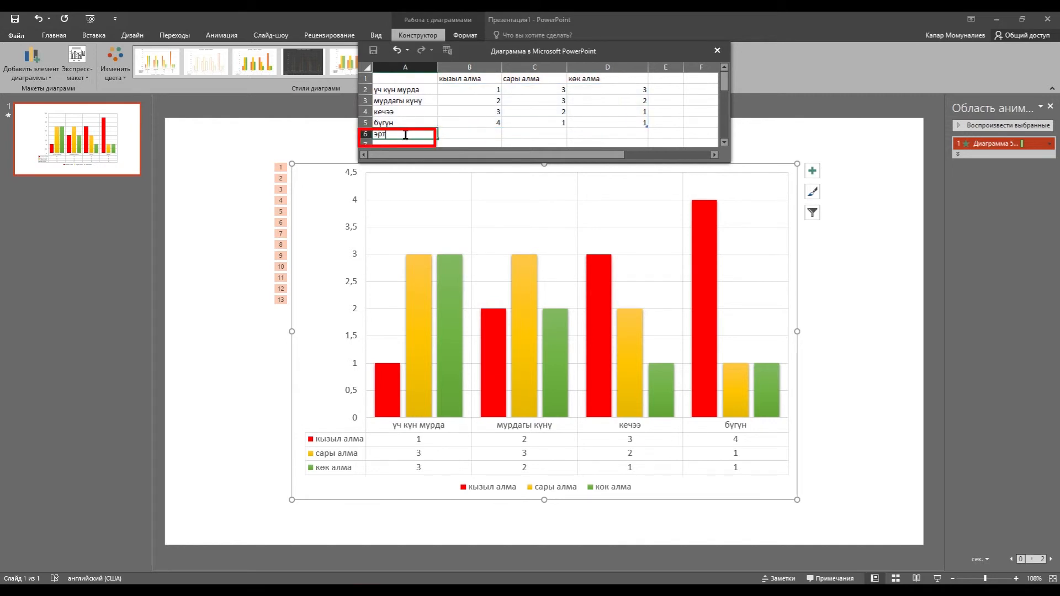
left_click(461, 134)
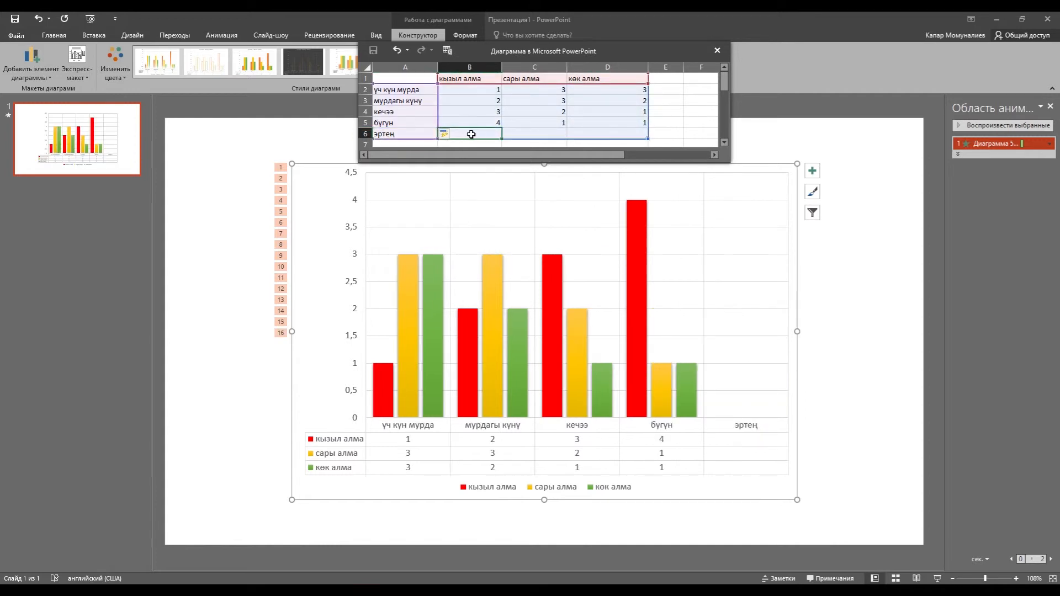
type("1")
left_click(528, 134)
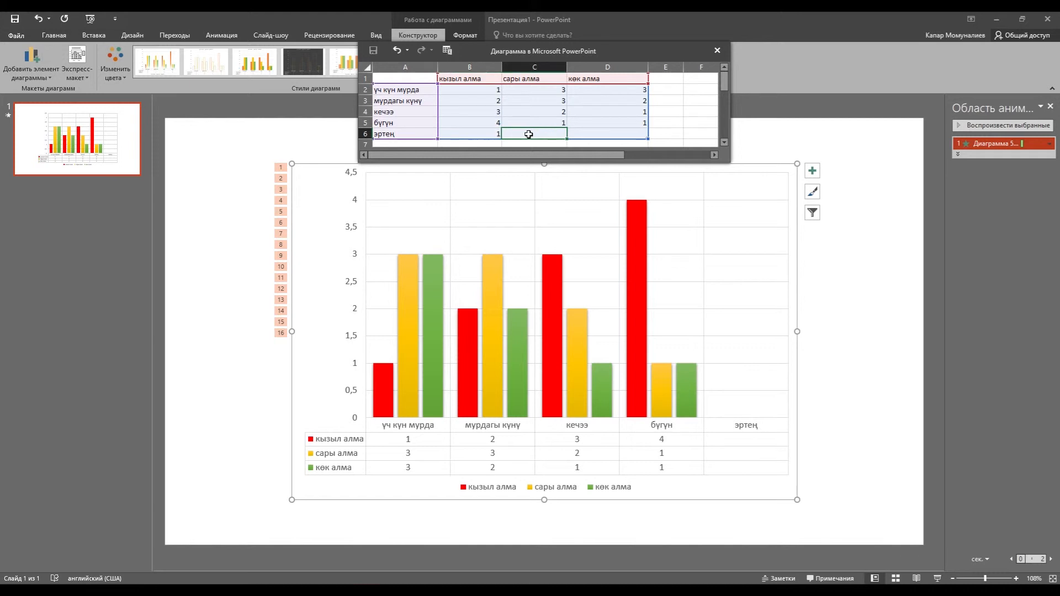
type("1")
left_click(591, 135)
type("1")
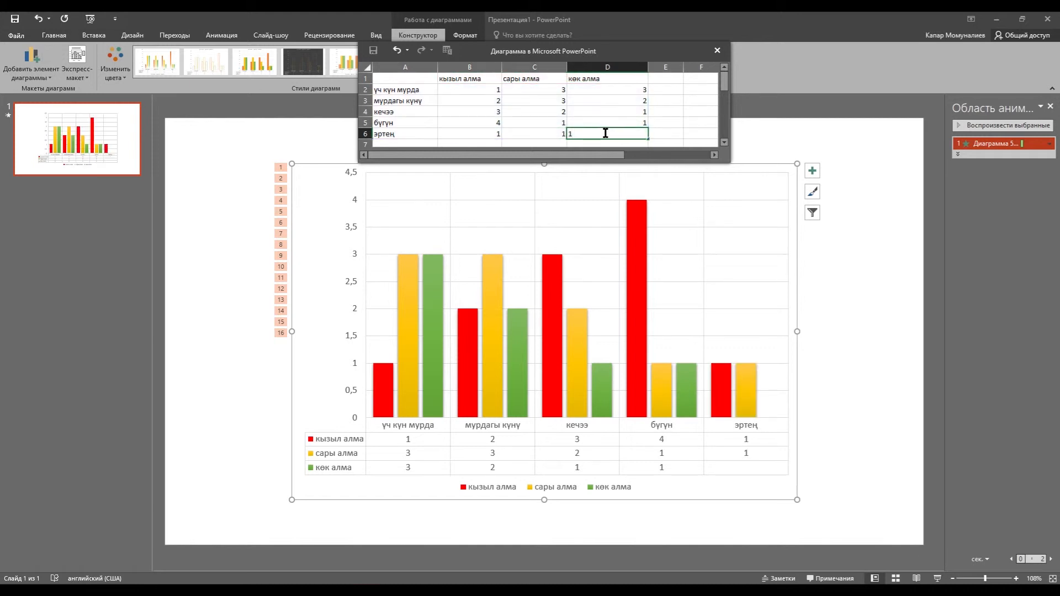
Step: Add a fourth series headed ак лма to the chart data with the values 2, 3, 3, 3 and 3
left_click(660, 79)
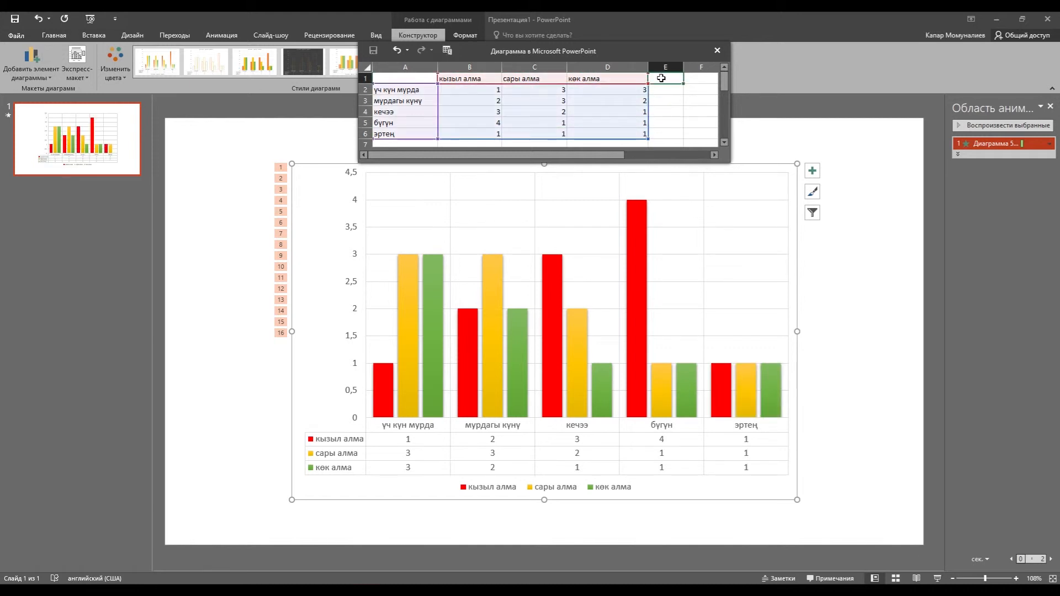
type("ак алма")
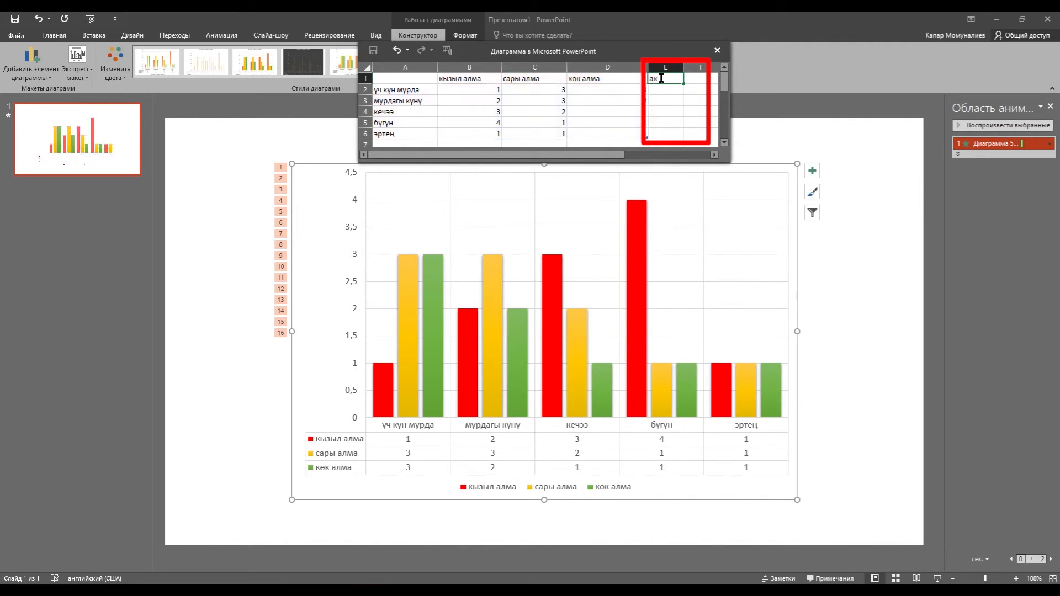
left_click(669, 93)
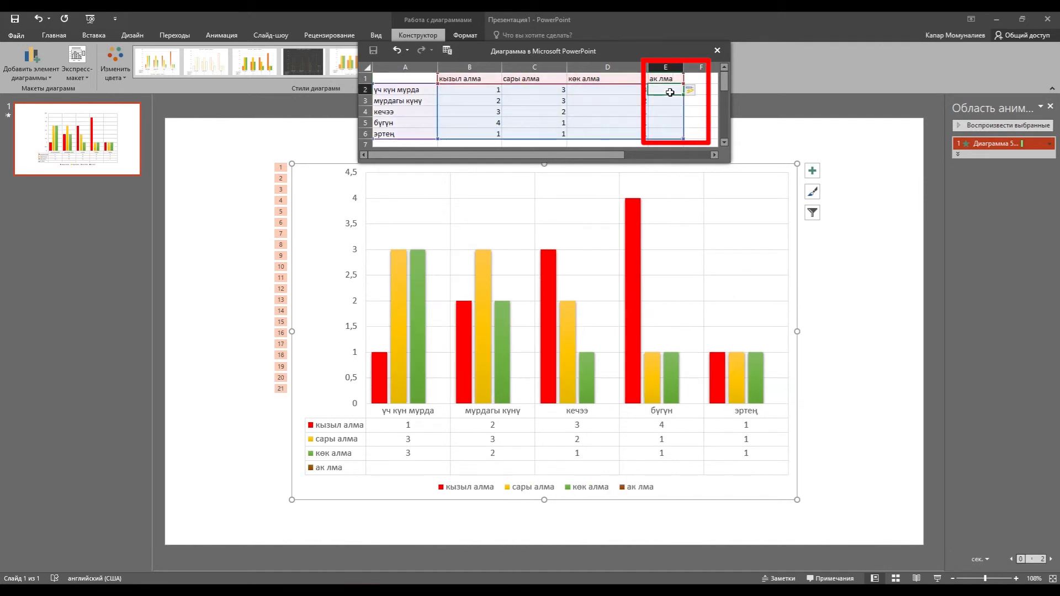
type("2")
left_click(669, 100)
type("3")
left_click(670, 112)
type("3")
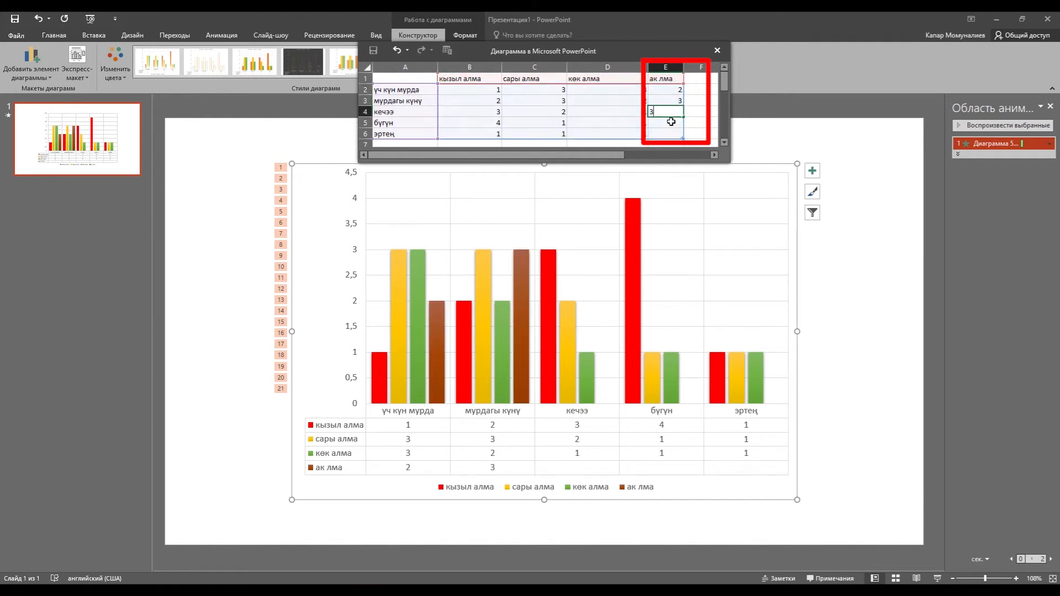
left_click(671, 122)
type("3")
left_click(673, 134)
type("3")
left_click(700, 134)
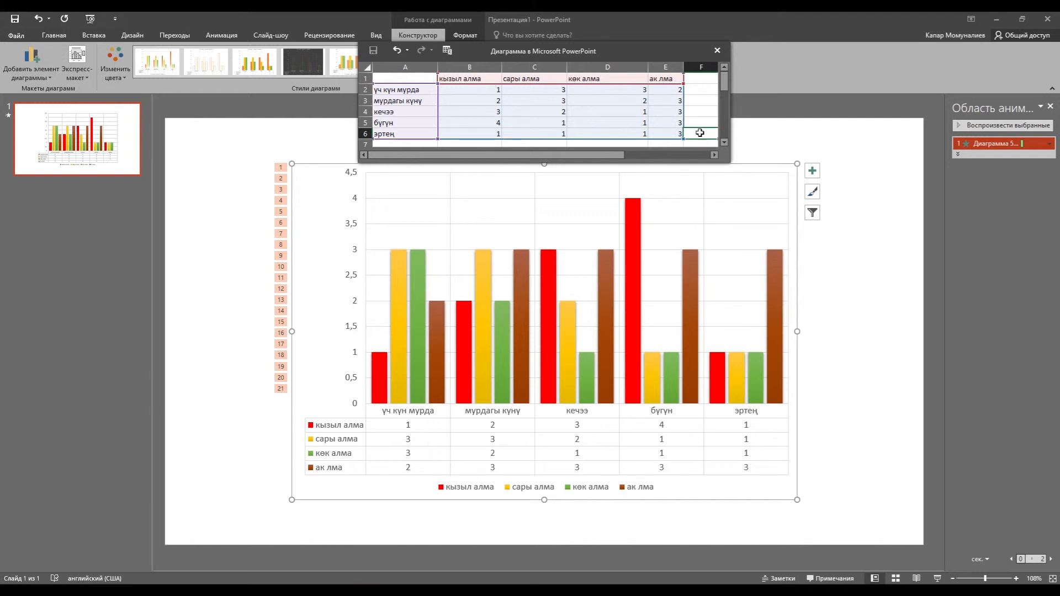
Step: Clear the ак лма column and the эртең row from the chart data
left_click(668, 79)
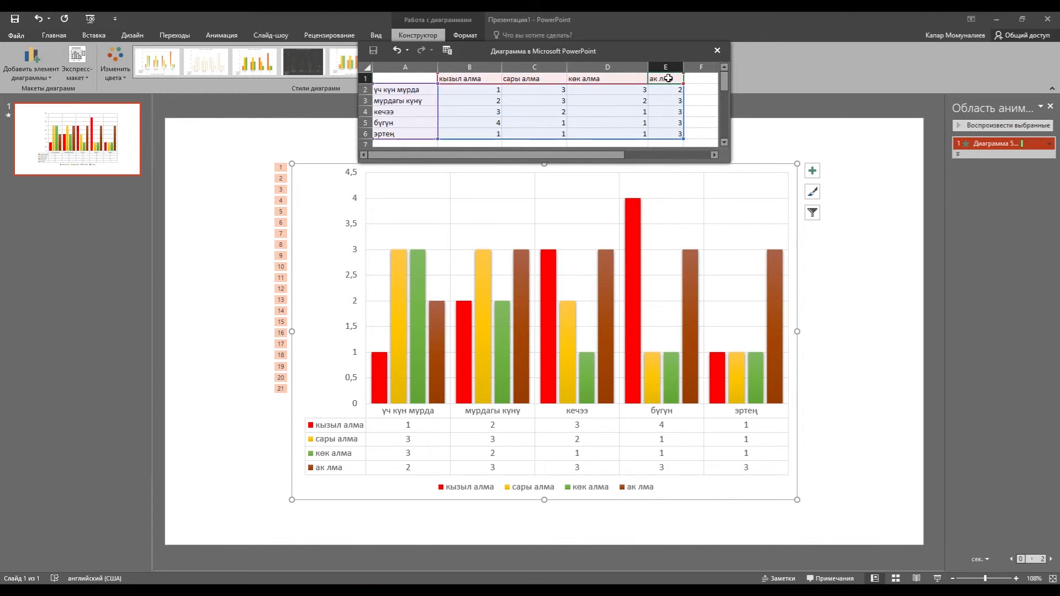
left_click_drag(668, 79, 412, 133)
key("Delete")
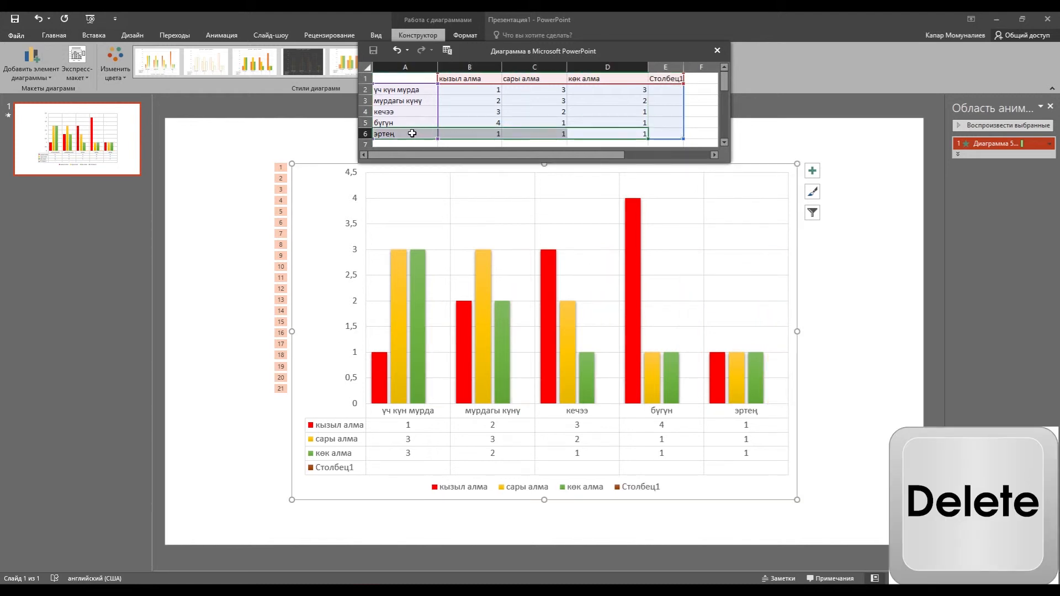
key("Delete")
Step: Shrink the chart's data range to leave out the emptied row and column, and close the data sheet
left_click(691, 135)
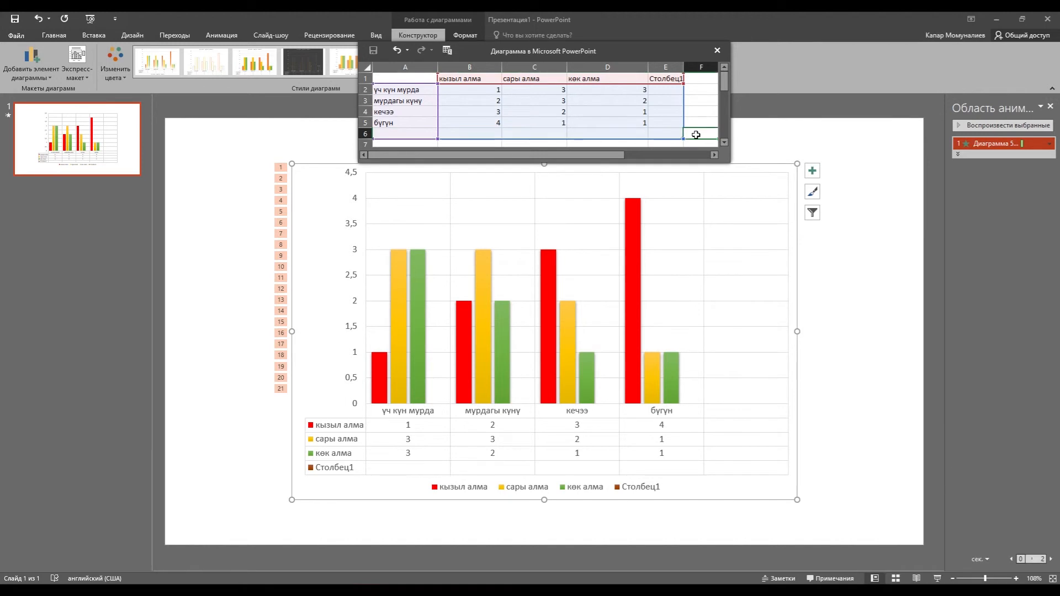
left_click_drag(688, 141, 684, 130)
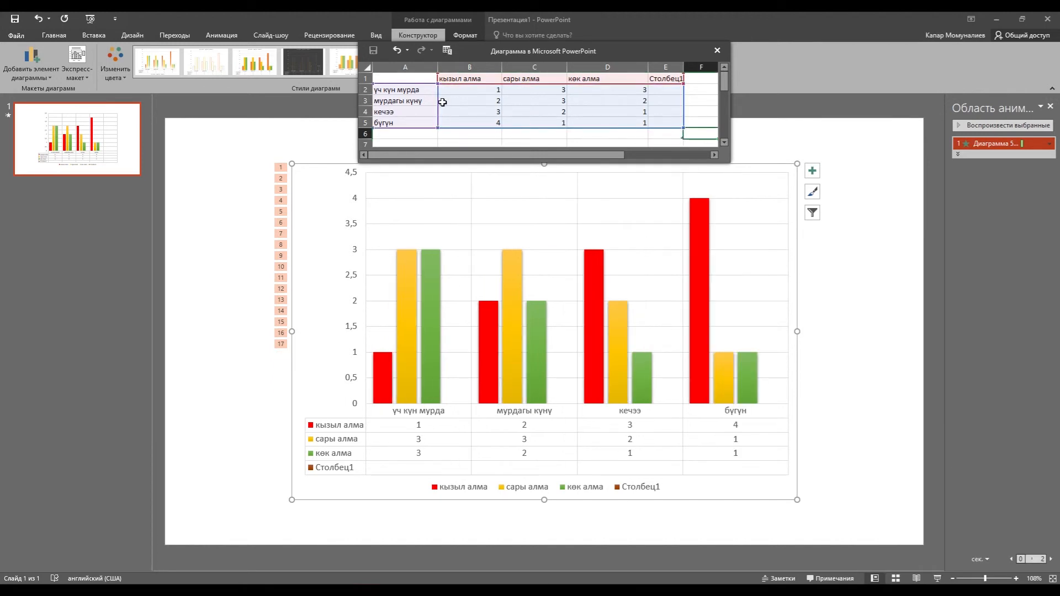
left_click(607, 253)
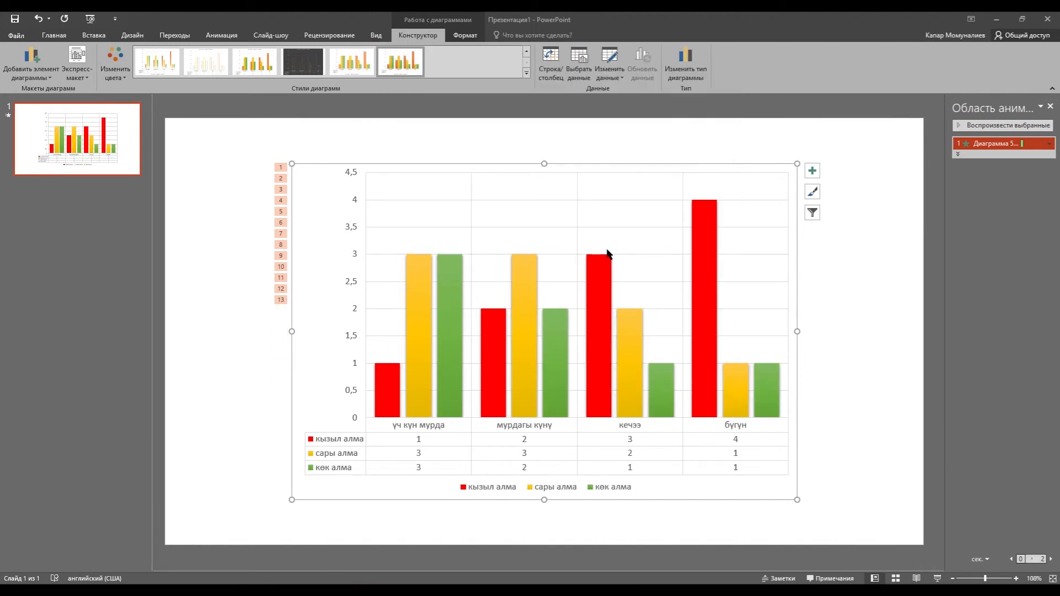
Step: Change the chart type from clustered columns to the График type with the Линия subtype
left_click(687, 66)
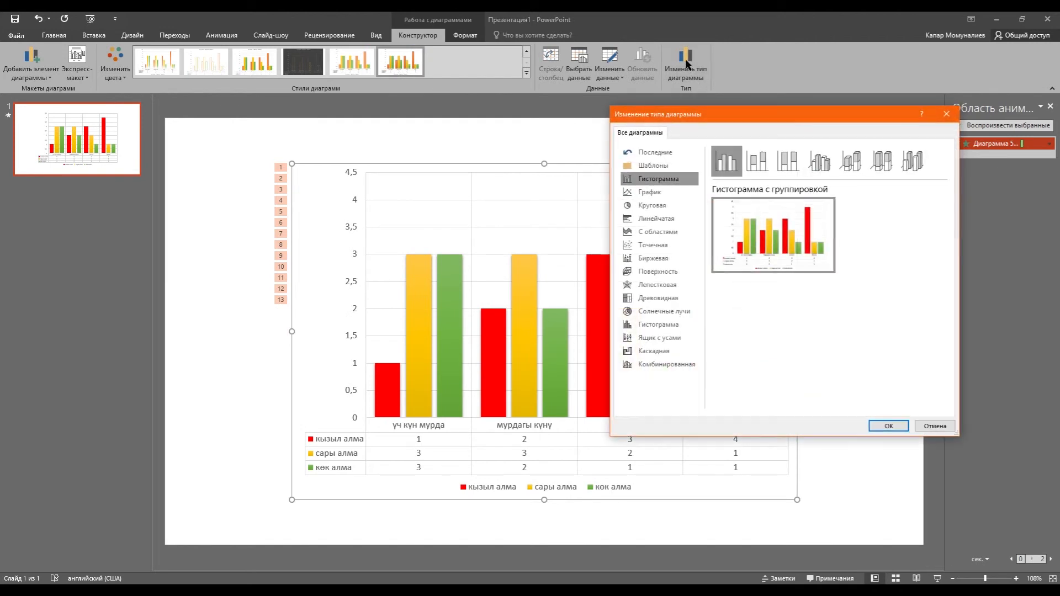
left_click(649, 192)
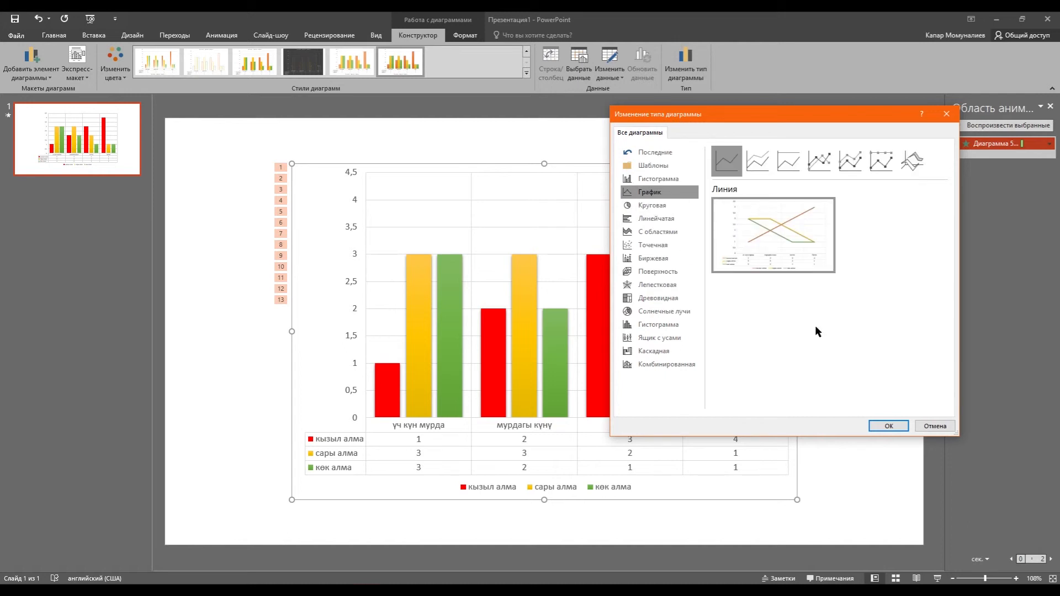
left_click(886, 426)
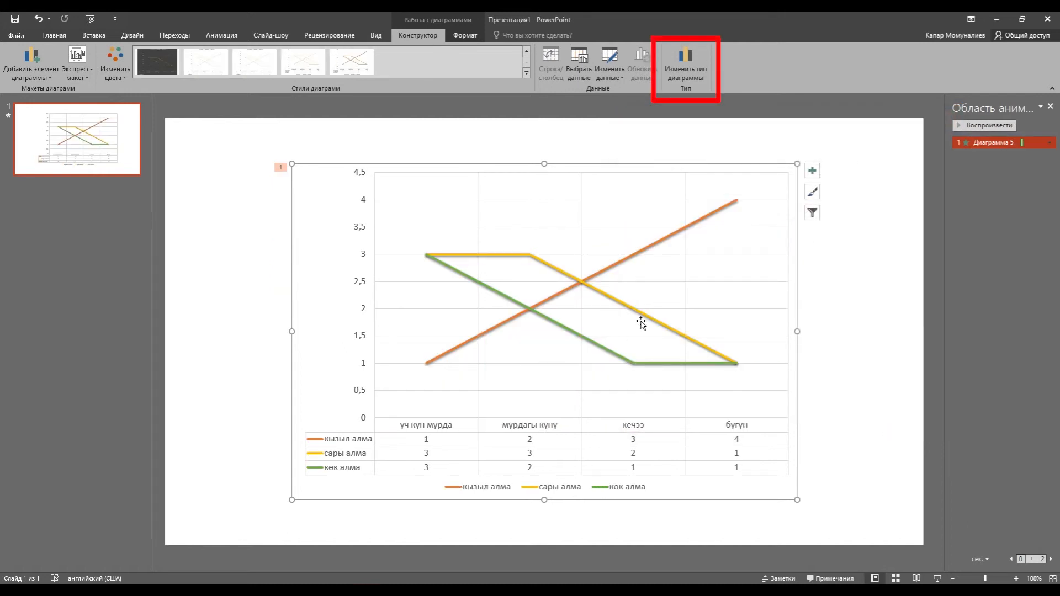
Step: Change the chart type to the stacked line subtype График с накоплением
left_click(685, 61)
left_click(767, 161)
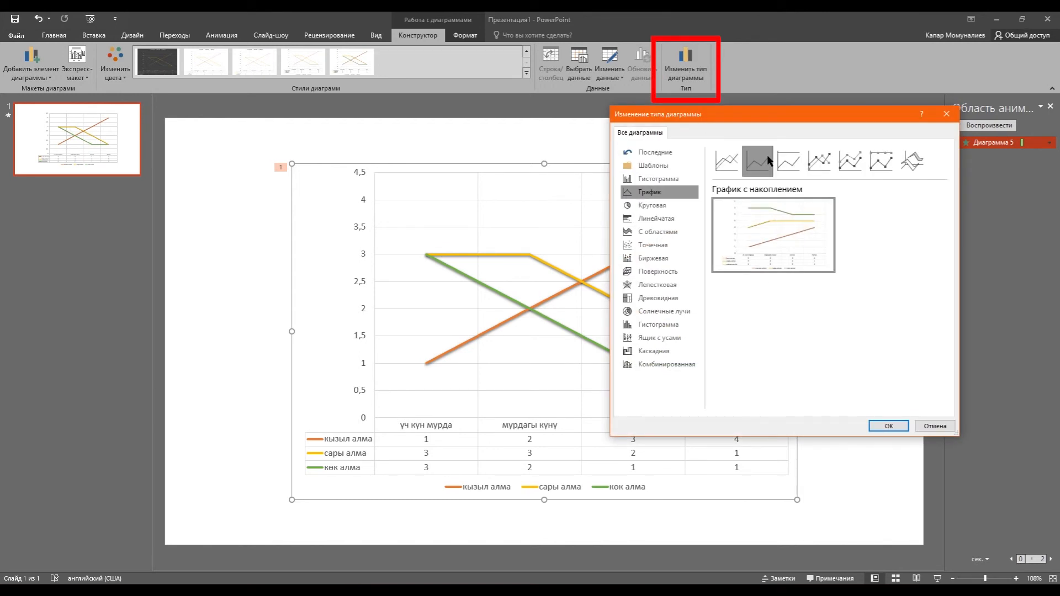
left_click(887, 426)
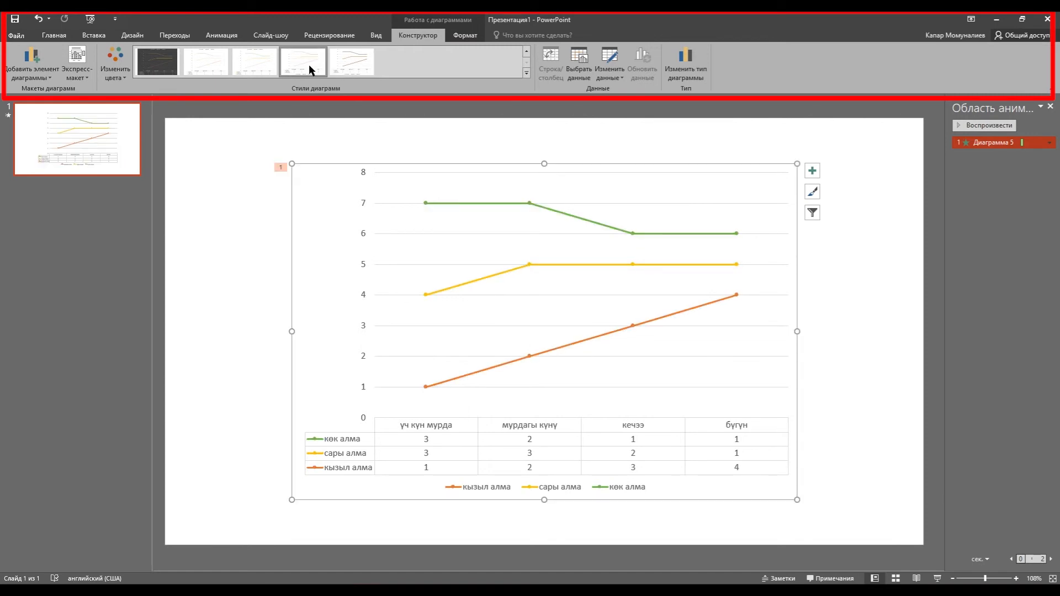
Step: Try several chart styles, including the dark one, and apply the light style with value labels and fine horizontal gridlines
left_click(264, 69)
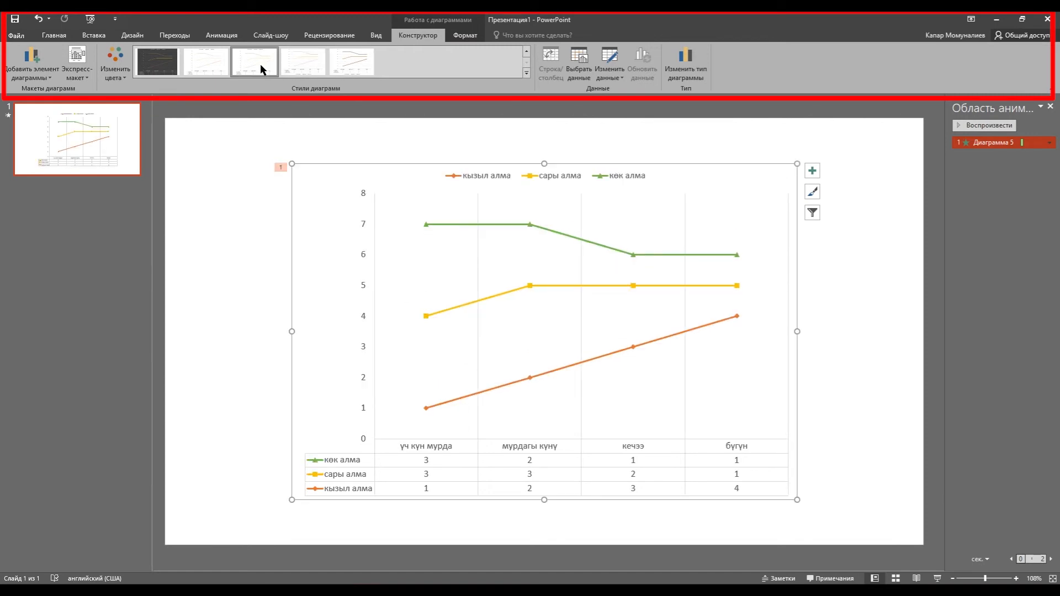
left_click(148, 67)
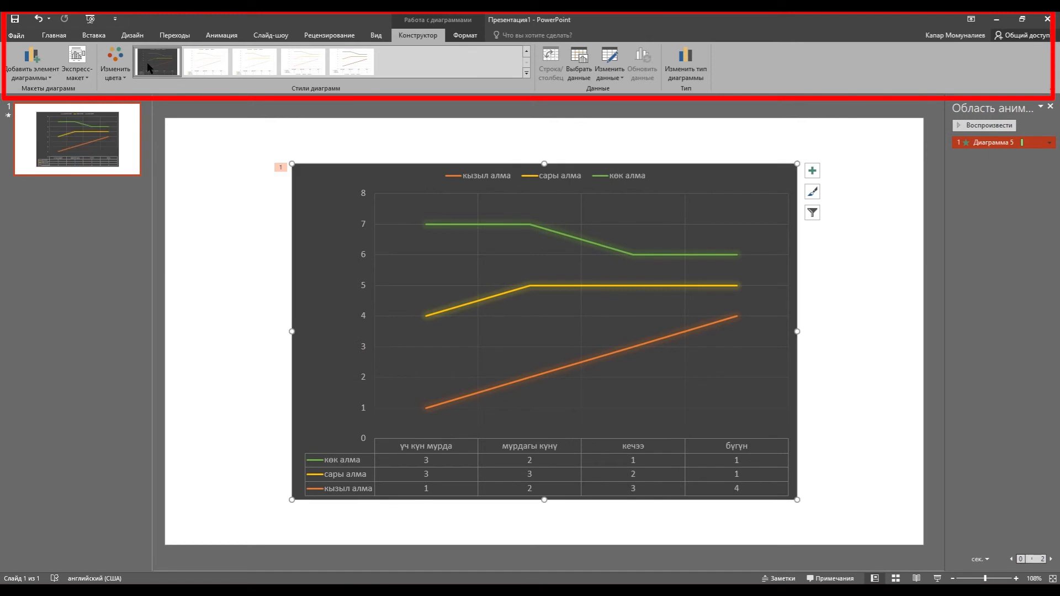
left_click(526, 53)
left_click(415, 64)
left_click(442, 66)
left_click(496, 75)
Step: Change the chart type to Круговая with the 3-D pie subtype and apply the glossy style with the legend below
left_click(685, 63)
left_click(652, 205)
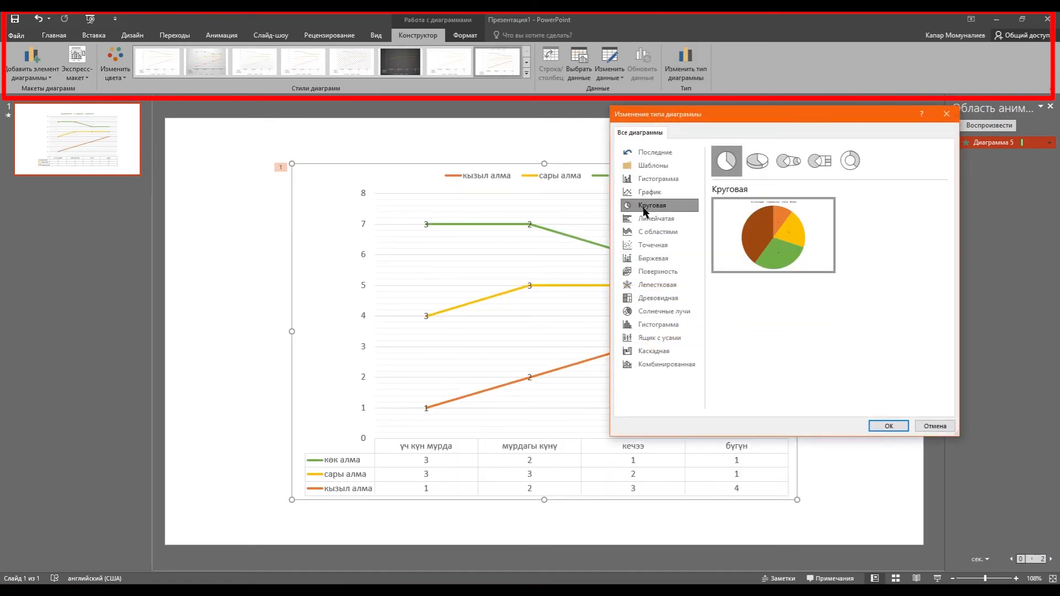
left_click(758, 161)
left_click(888, 426)
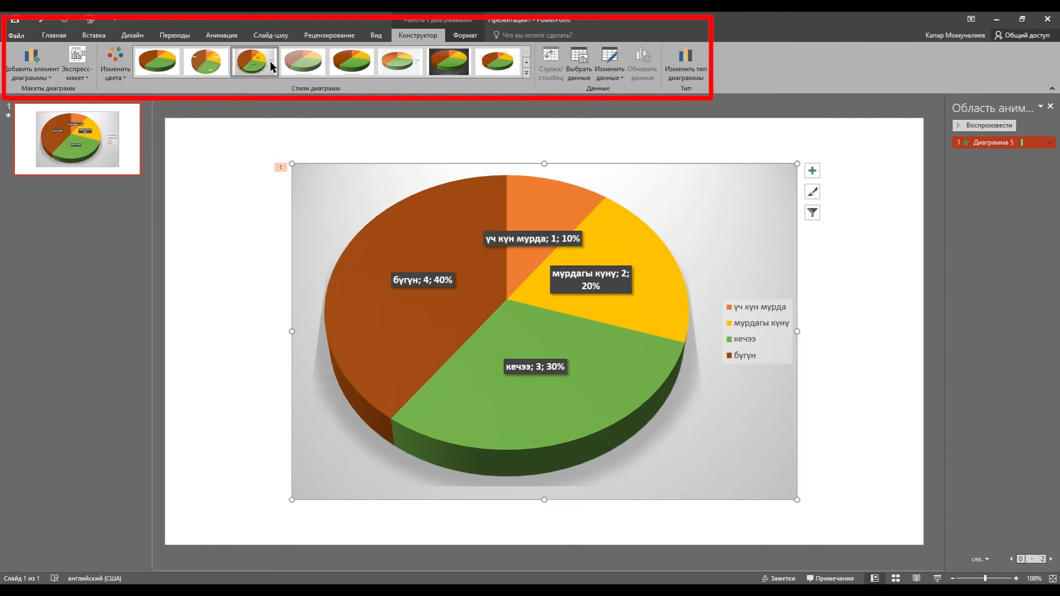
left_click(153, 66)
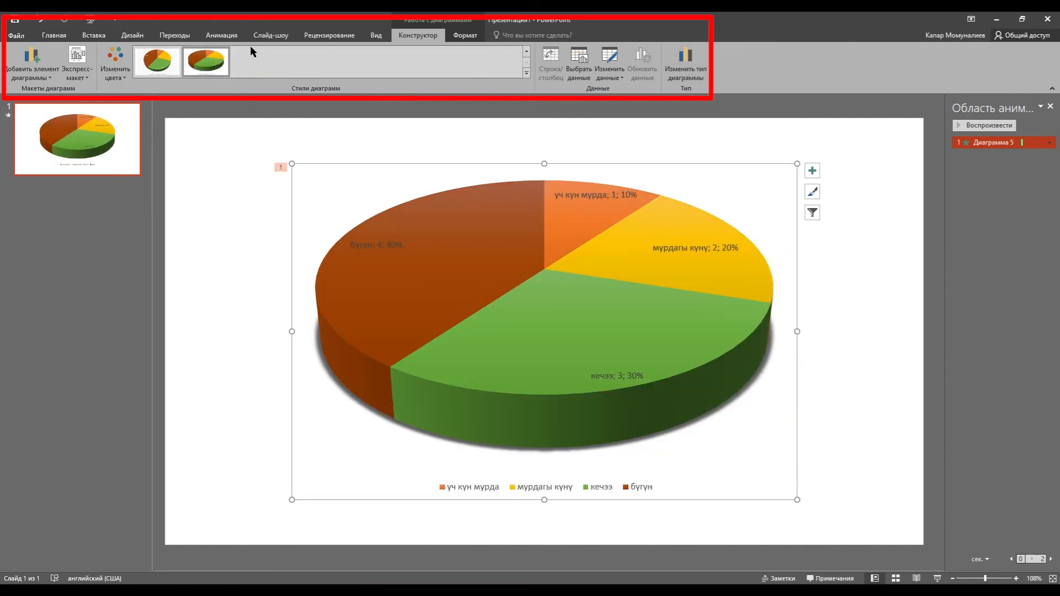
Step: Set the pie chart's animation sequence to По категориям
left_click(221, 35)
left_click(660, 64)
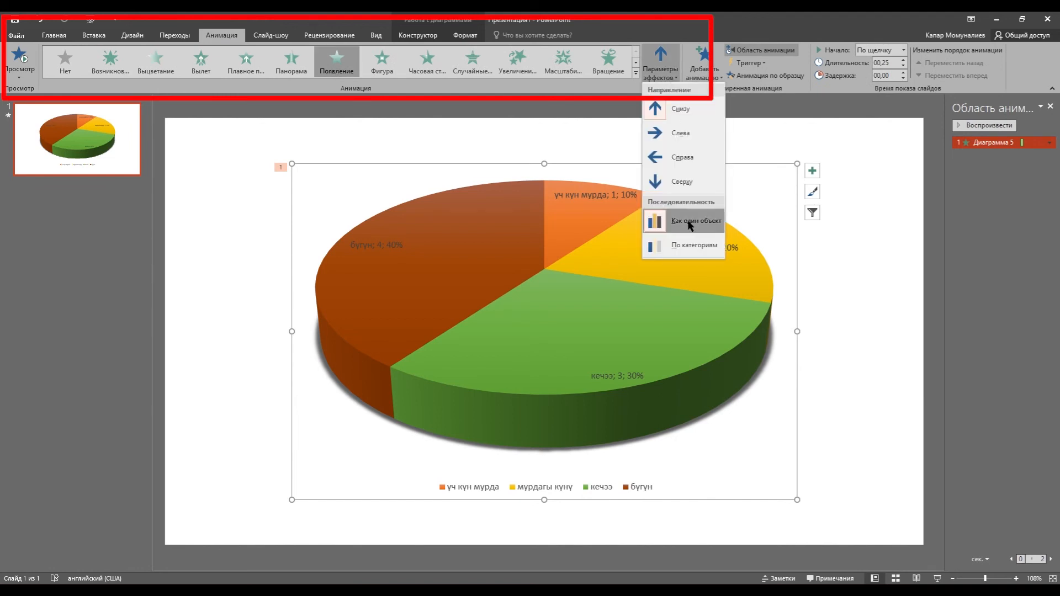
left_click(684, 244)
Step: Play the slide show, advance the pie chart's animation slice by slice, and return to editing
left_click(937, 578)
left_click(504, 319)
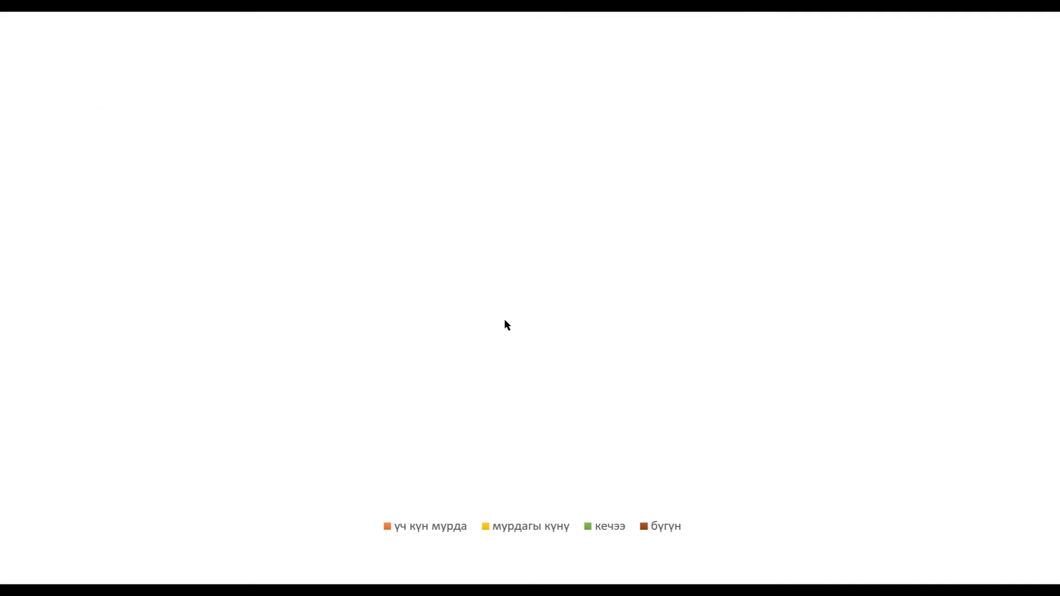
left_click(511, 323)
left_click(558, 370)
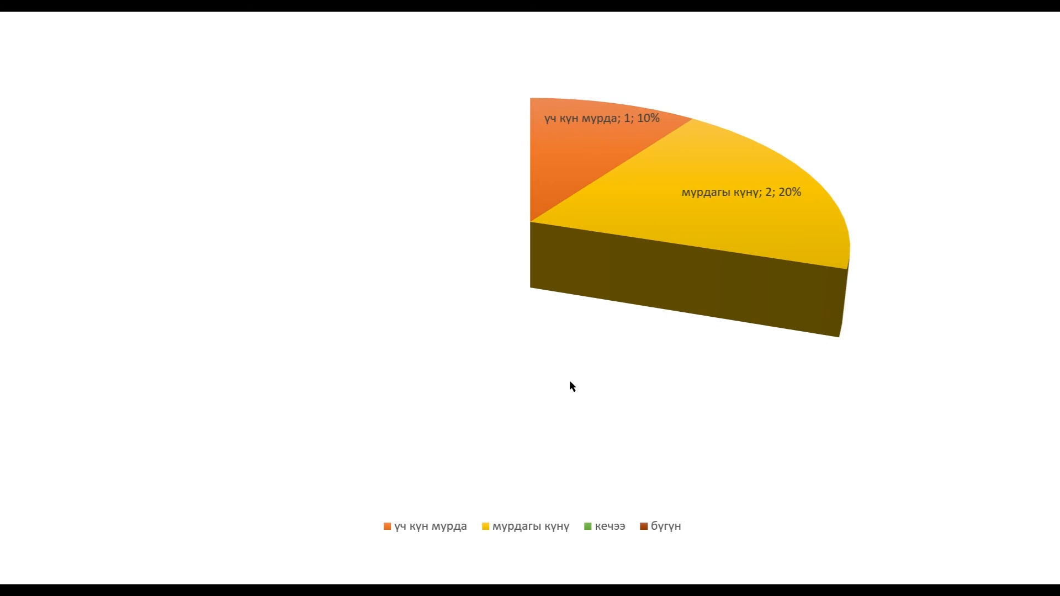
left_click(570, 383)
left_click(414, 255)
key("Escape")
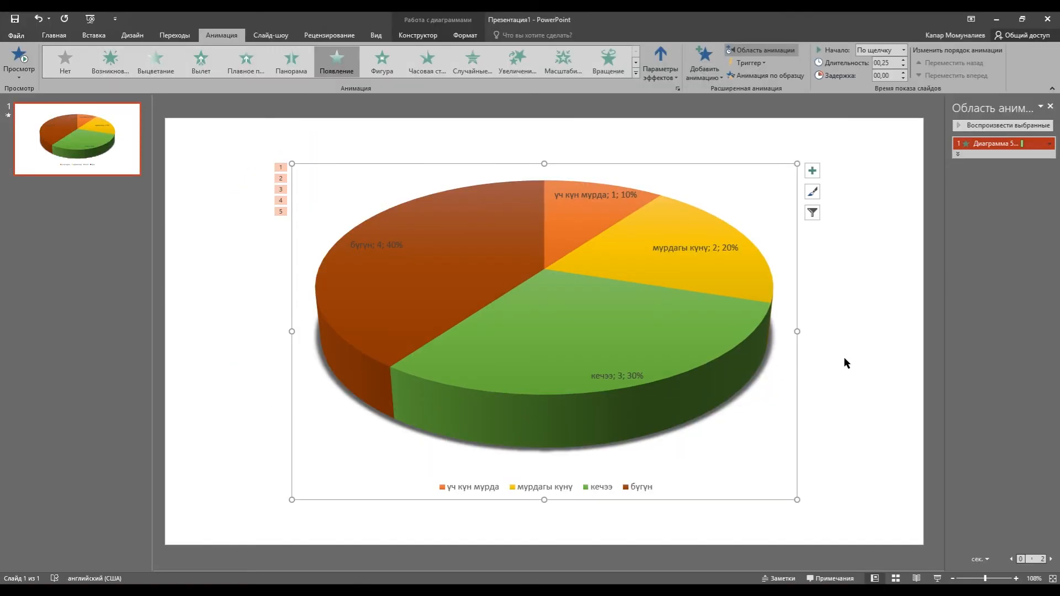
Step: Change the chart type to the clustered bar subtype Линейчатая с группировкой and apply the dark style with outlined bars
left_click(418, 34)
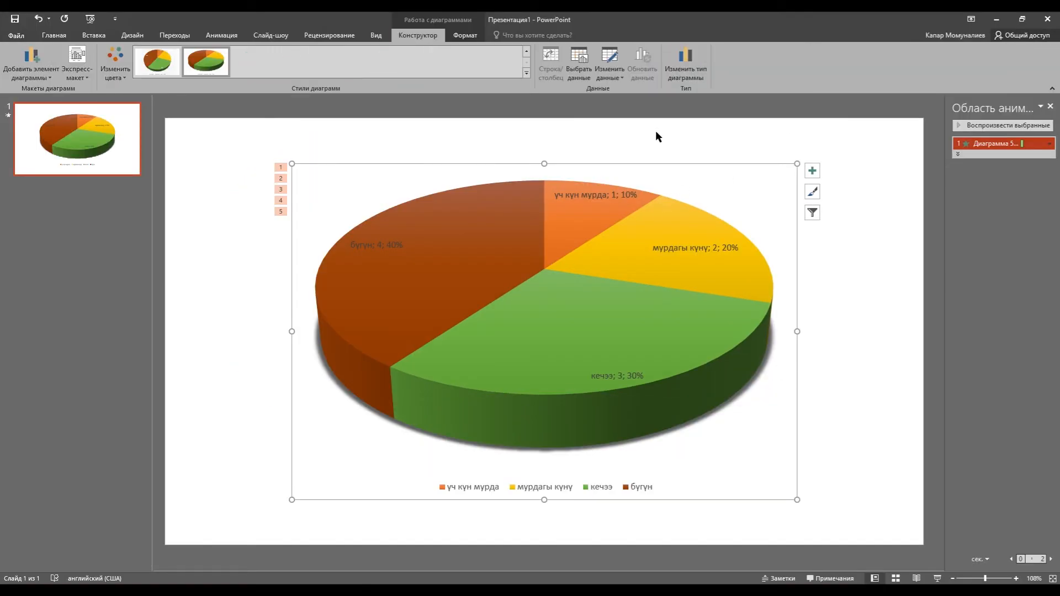
left_click(685, 67)
left_click(669, 219)
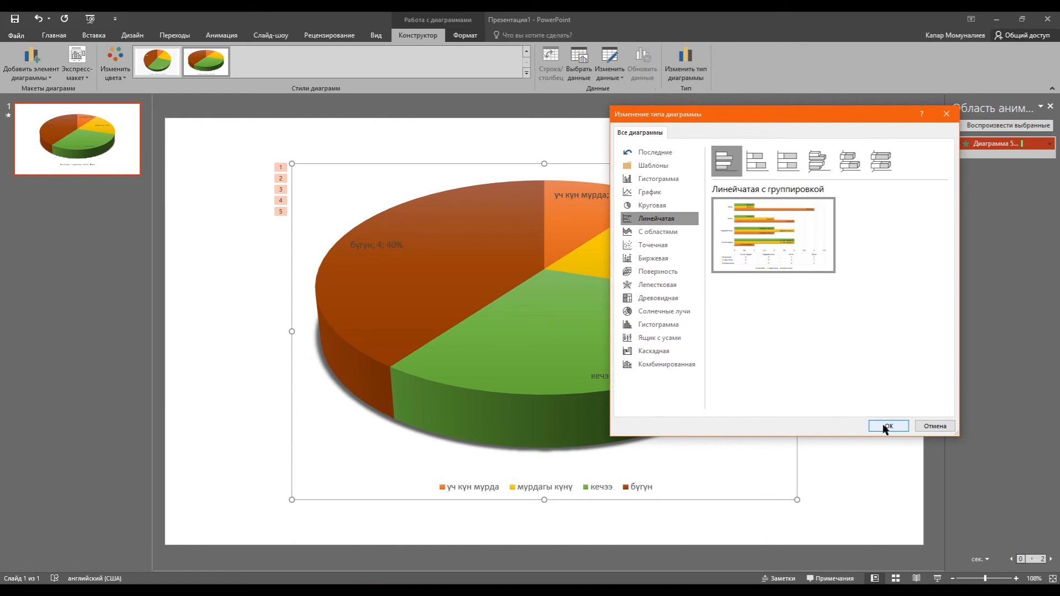
left_click(886, 426)
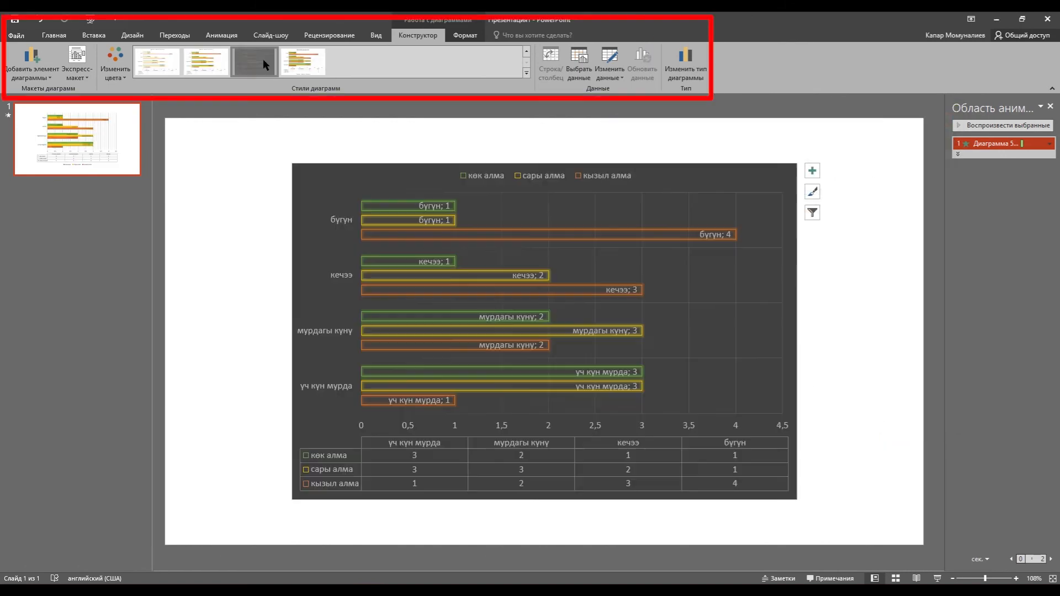
left_click(262, 59)
Step: Play the slide show, advance through the bar chart's animation by category, and return to editing
left_click(937, 578)
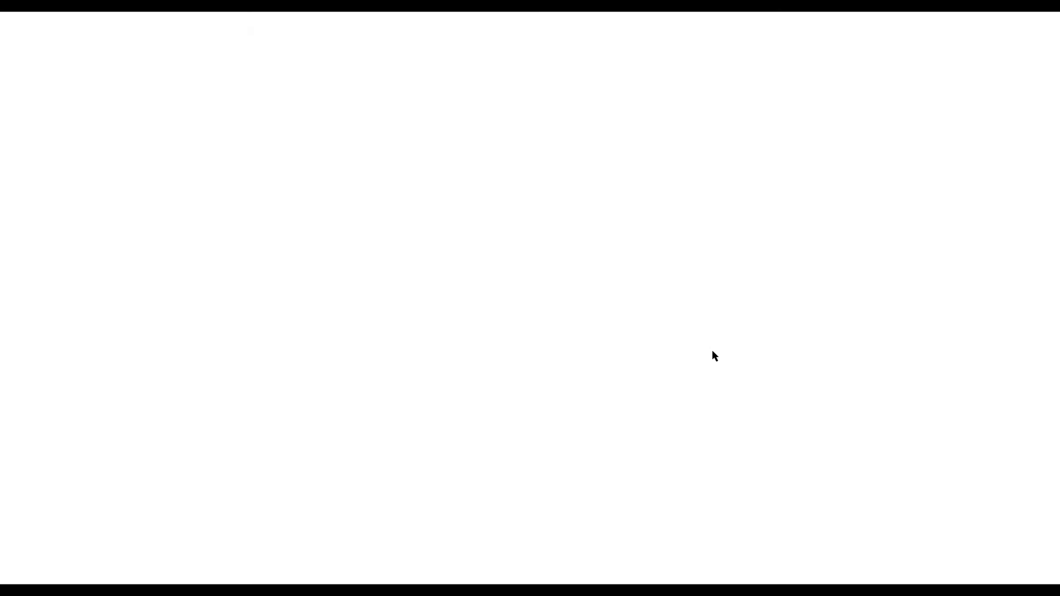
left_click(711, 349)
left_click(594, 333)
left_click(594, 333)
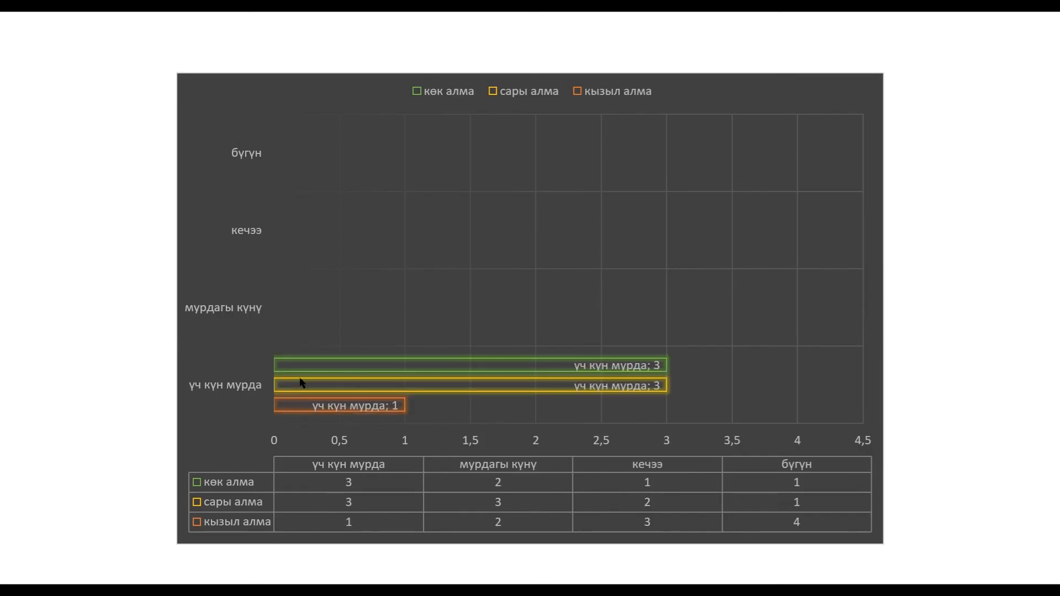
left_click(477, 325)
left_click(379, 258)
left_click(447, 240)
key("Escape")
Step: Change the chart type to the stacked area subtype С областями и накоплением and apply the style with a hatched plot background
left_click(684, 62)
left_click(657, 231)
left_click(757, 160)
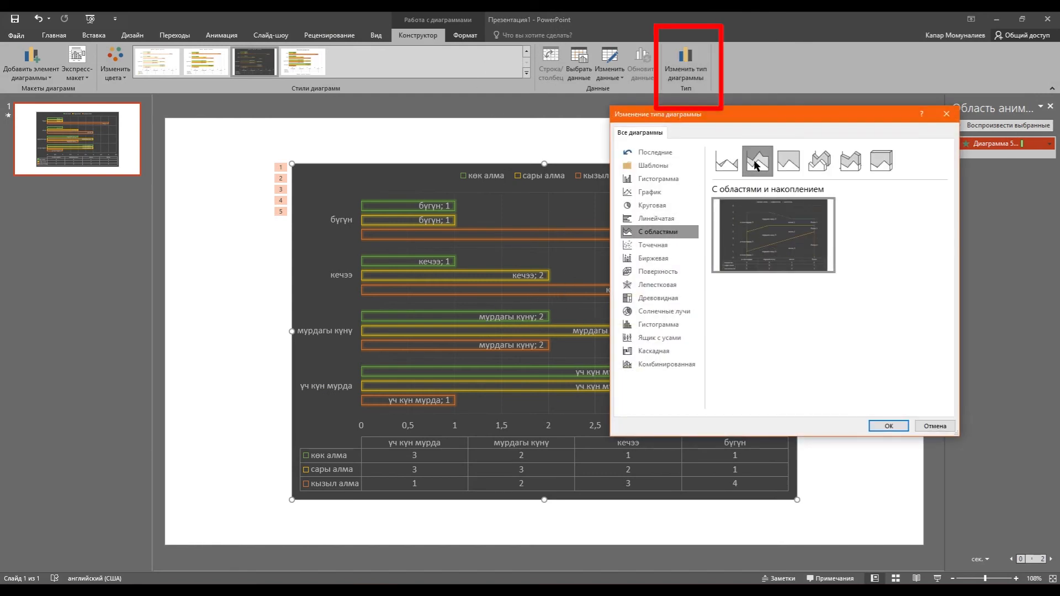
left_click(788, 160)
left_click(819, 161)
left_click(788, 161)
left_click(757, 161)
left_click(888, 425)
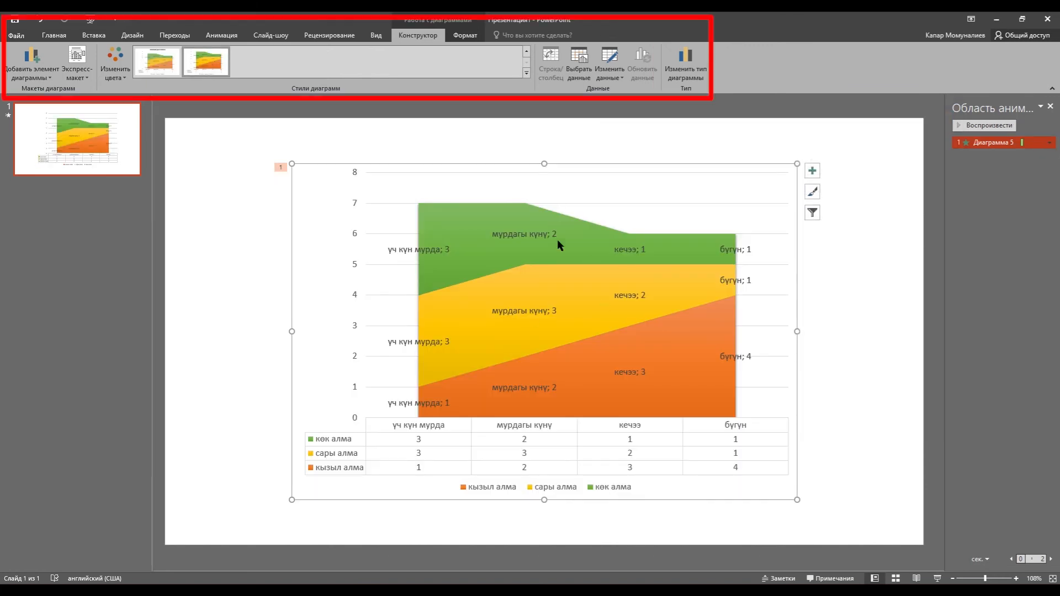
left_click(454, 72)
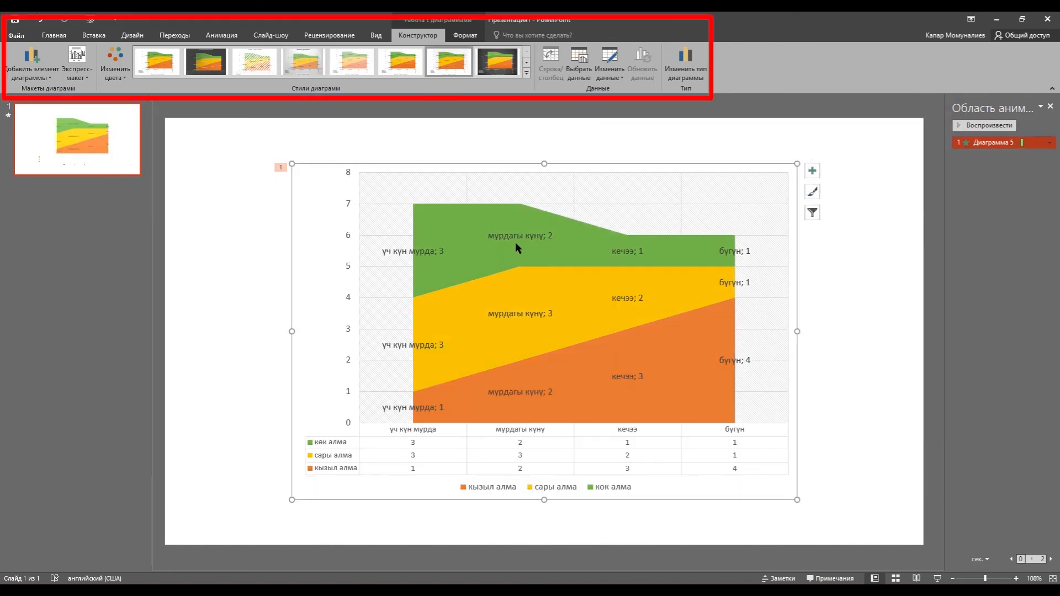
Step: Set the area chart's animation direction to Слева and its sequence to По рядам
left_click(221, 35)
left_click(672, 80)
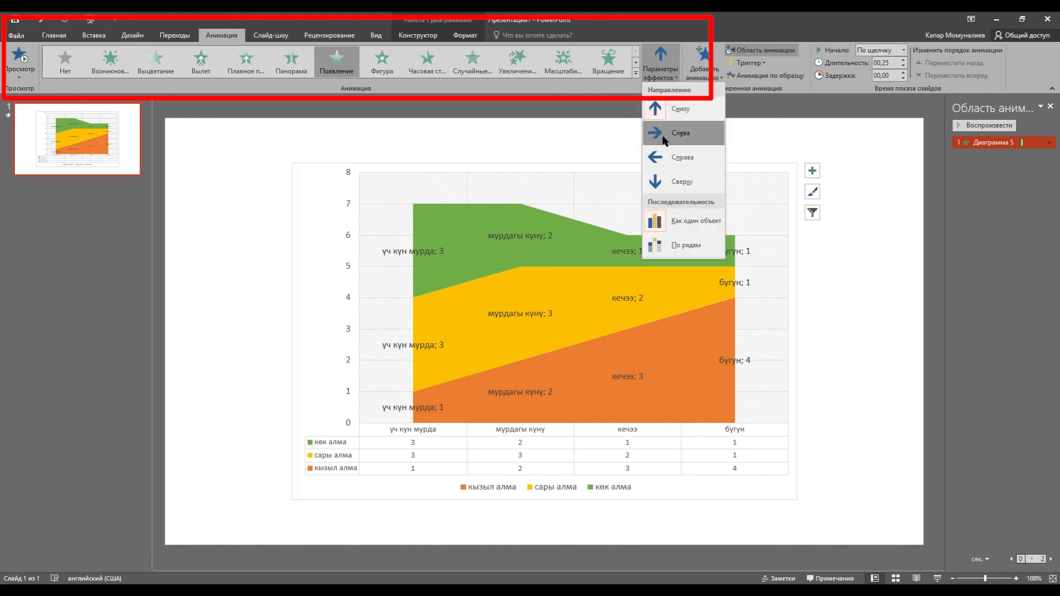
left_click(665, 136)
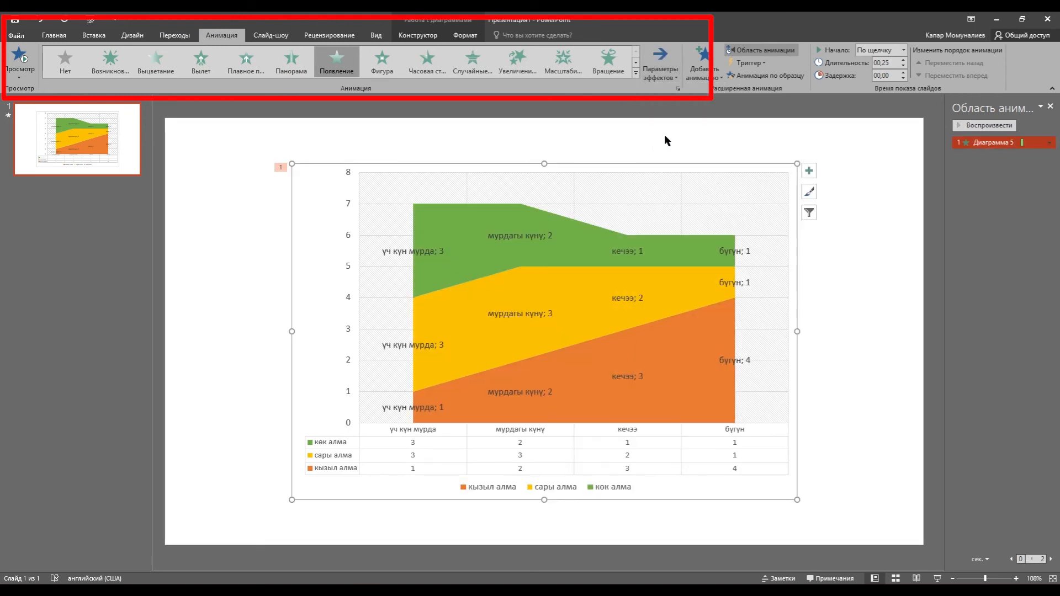
left_click(660, 66)
left_click(675, 244)
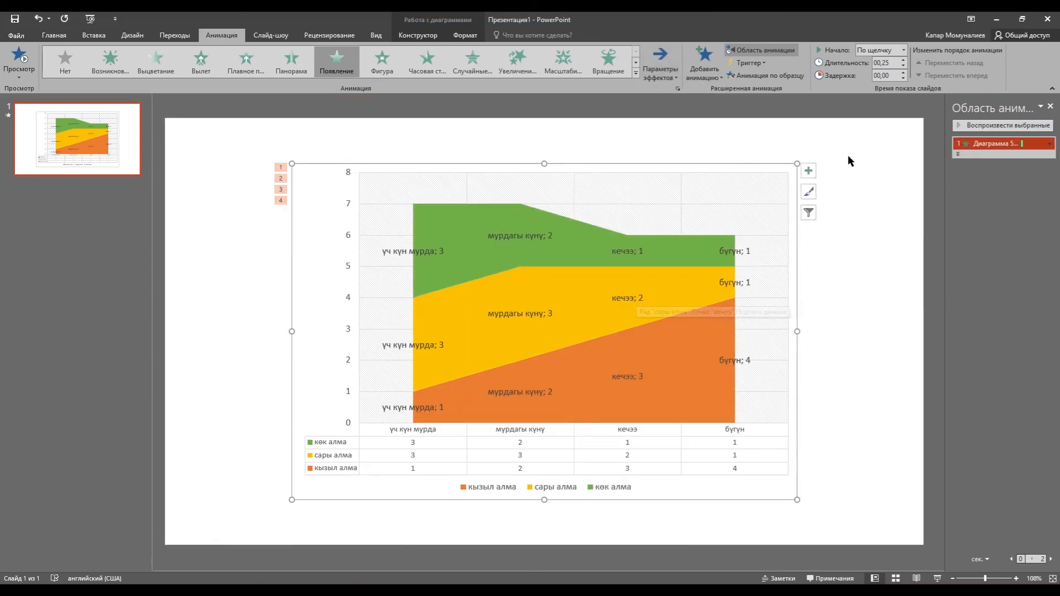
Step: Play the slide show to preview the area chart appearing series by series, return to editing, and deselect the chart
left_click(936, 578)
left_click(473, 303)
left_click(468, 303)
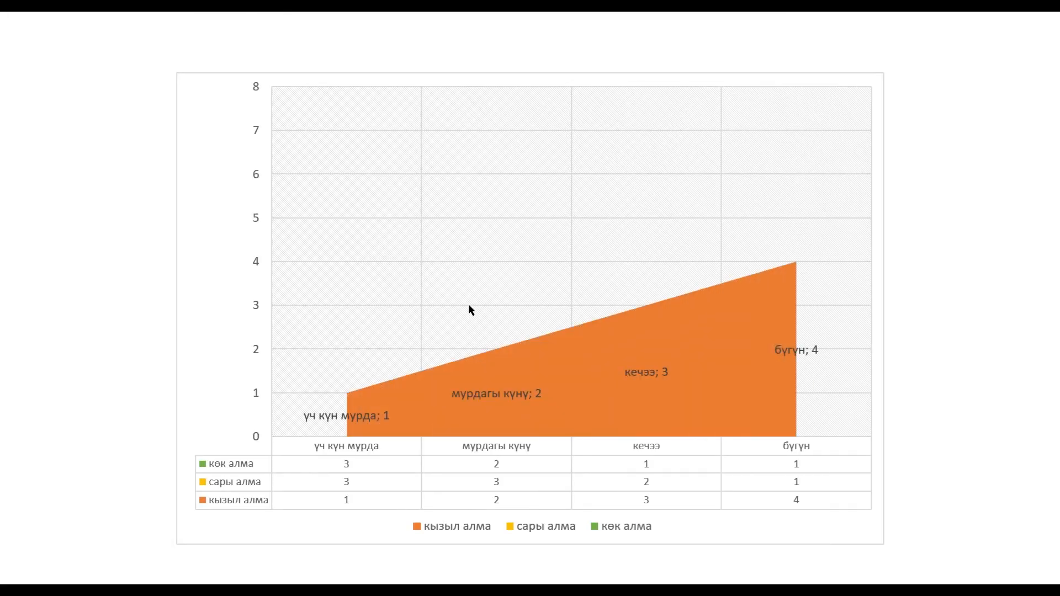
left_click(520, 398)
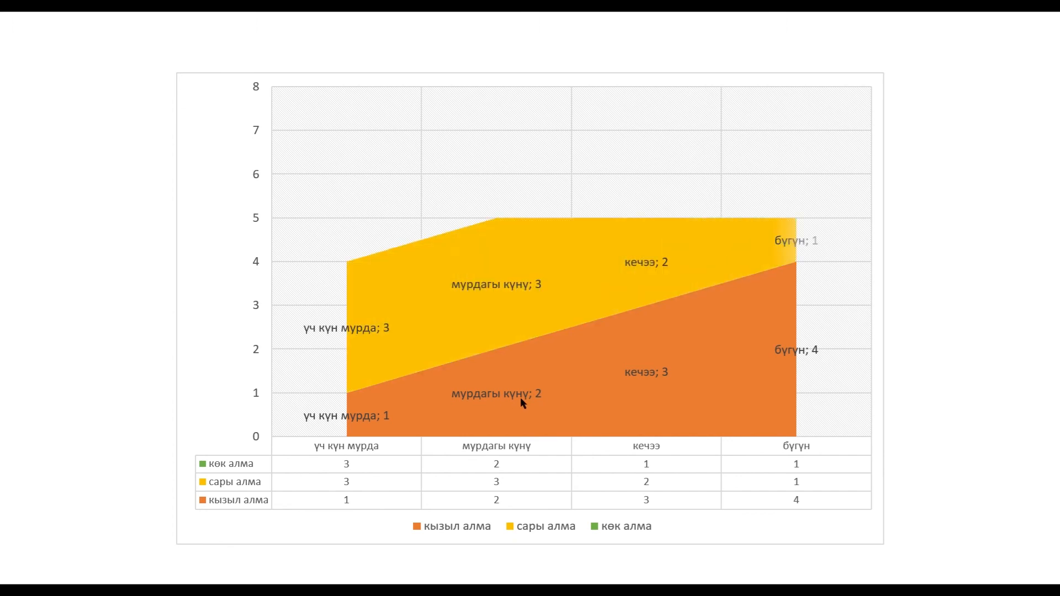
left_click(485, 331)
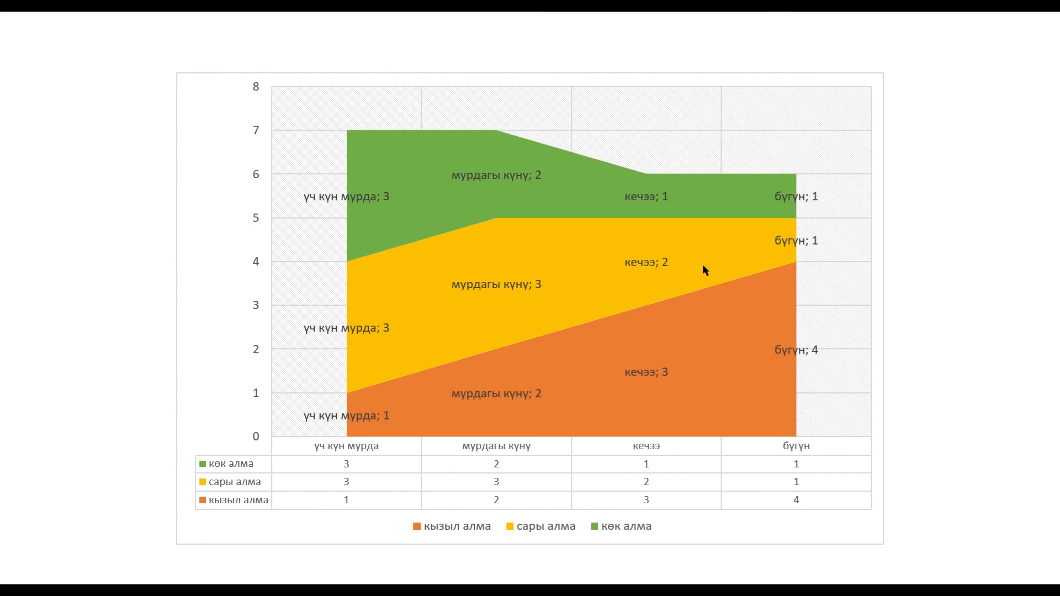
key("Escape")
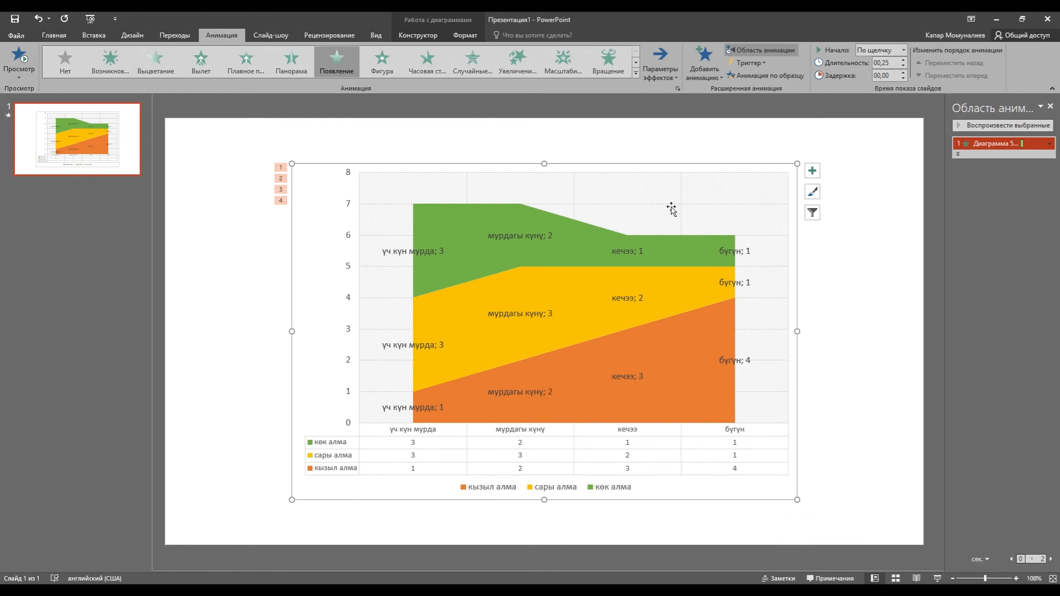
left_click(865, 243)
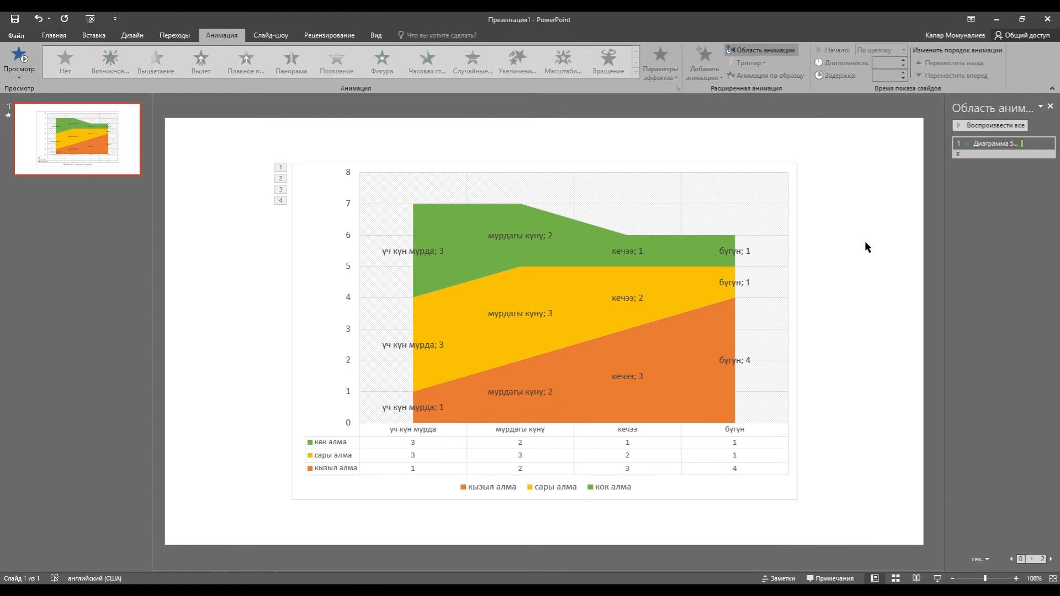